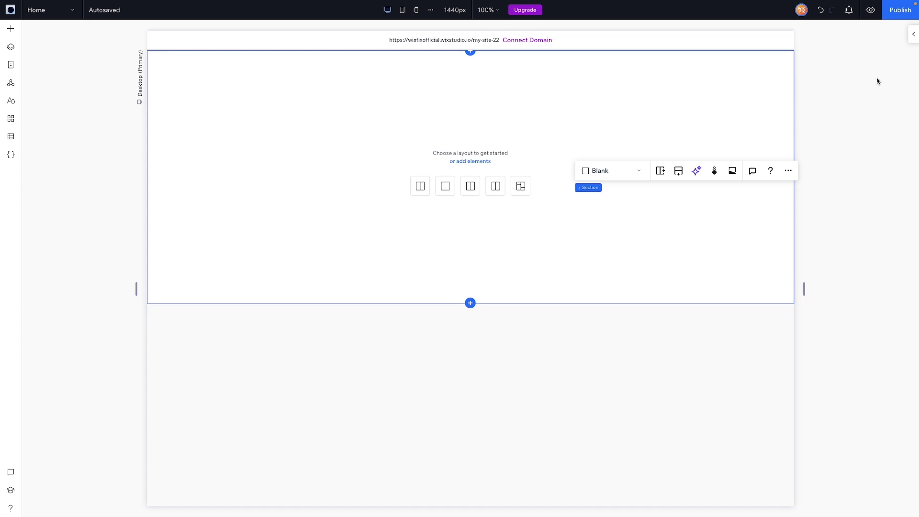
# Change the hero section's height from 563 to 700 px, then preview it at a narrower canvas width
pyautogui.click(911, 35)
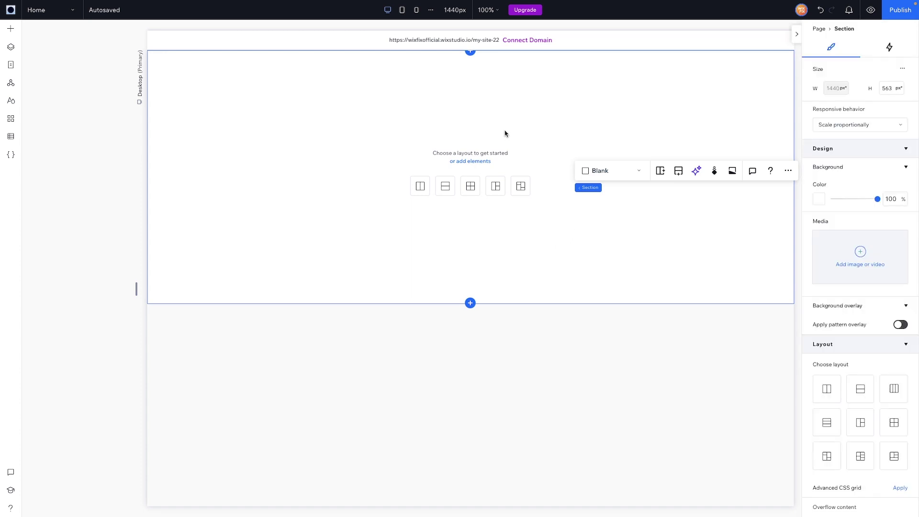
pyautogui.click(507, 105)
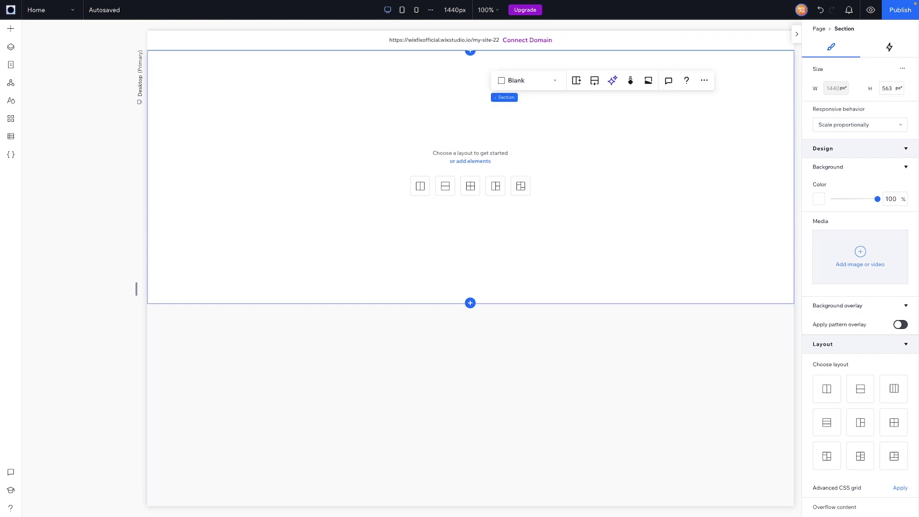
pyautogui.click(894, 89)
pyautogui.write('700')
pyautogui.press('Return')
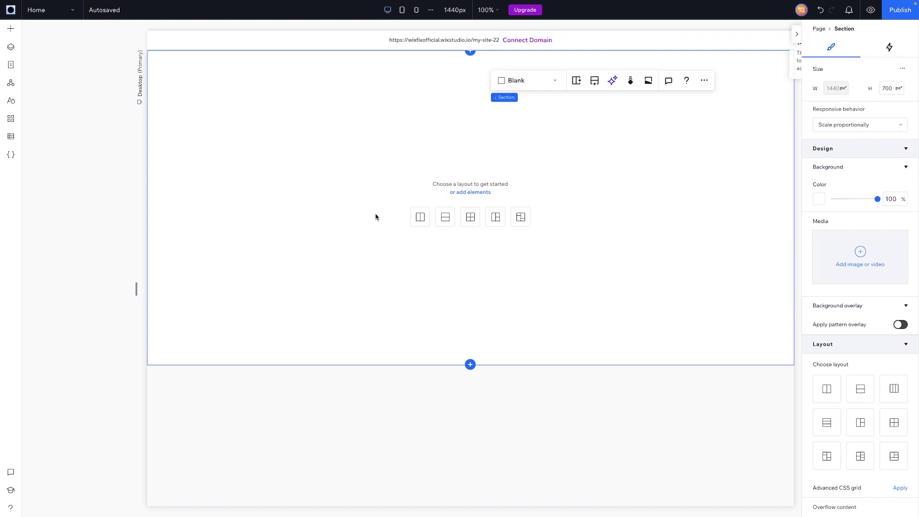
pyautogui.moveTo(136, 289); pyautogui.dragTo(210, 284)
# Place an image in the hero section, stretch it full-width and replace it with a pink abstract image
pyautogui.click(11, 28)
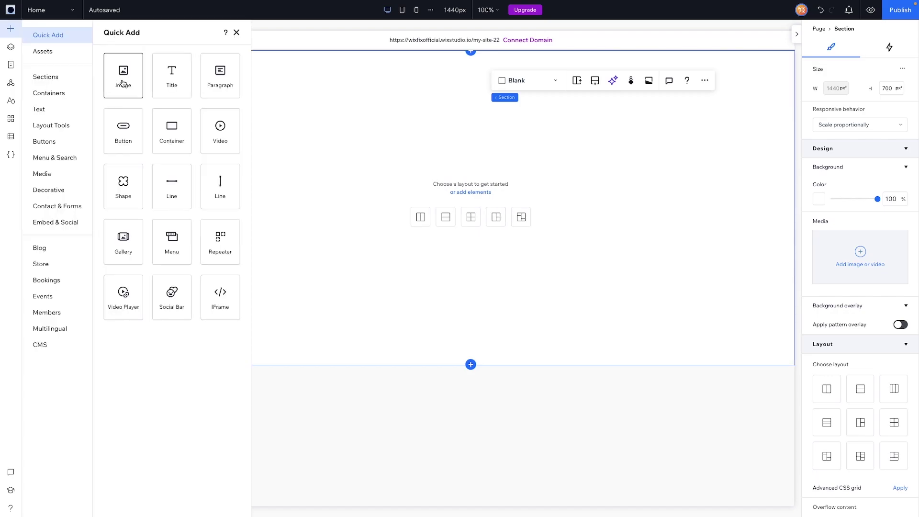
pyautogui.moveTo(123, 76); pyautogui.dragTo(372, 175)
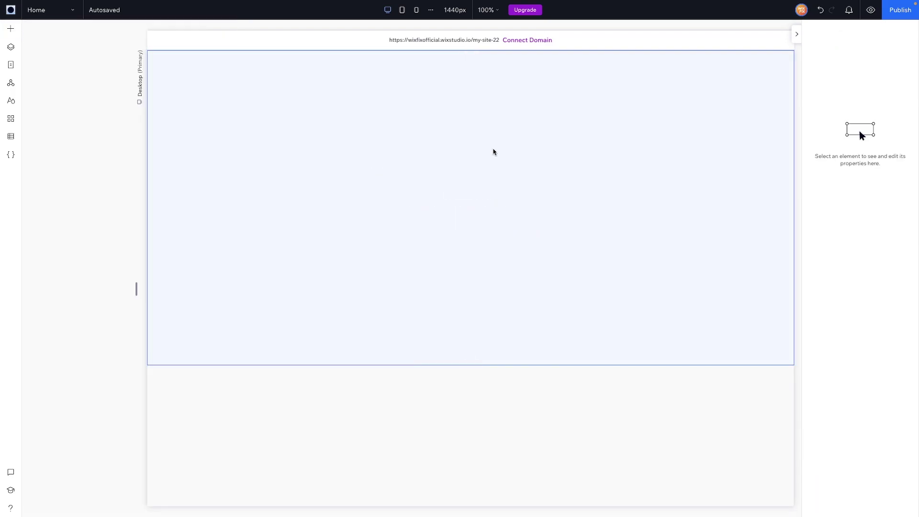
pyautogui.click(435, 134)
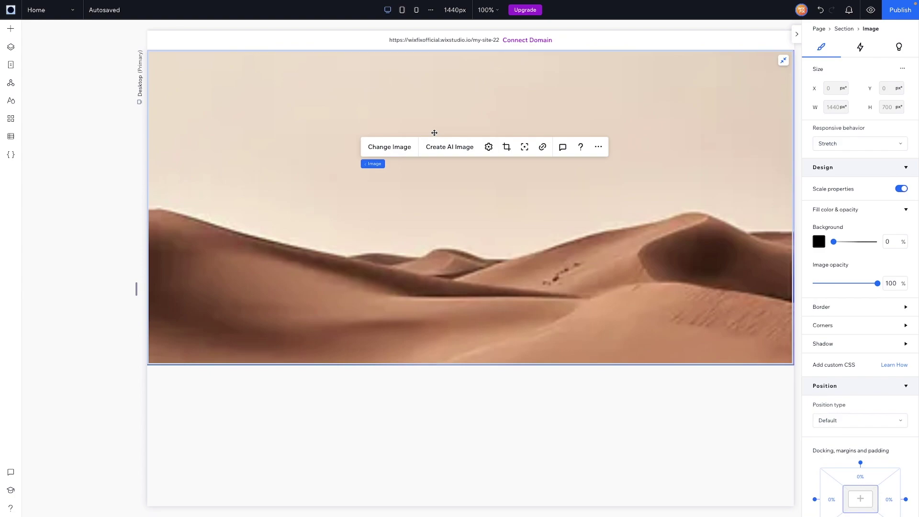
pyautogui.click(390, 148)
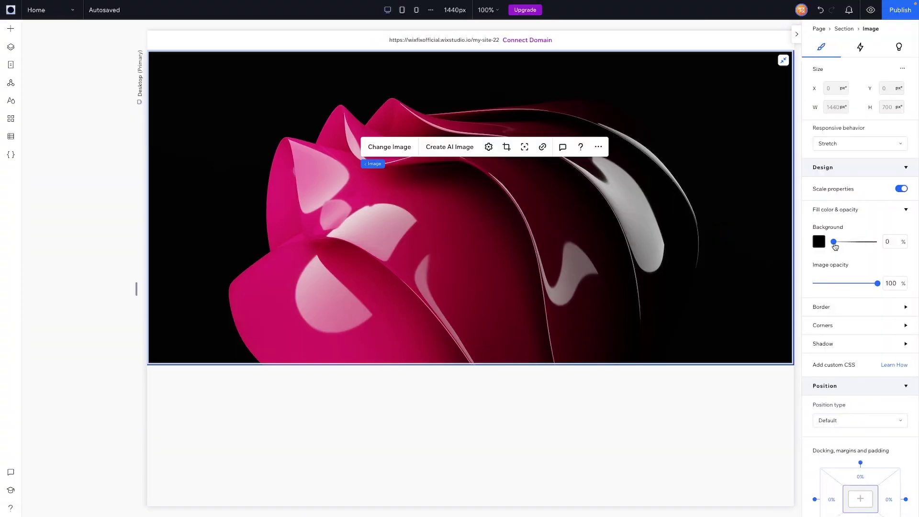
# Set the image's background opacity to 100% and the image opacity to 50%
pyautogui.moveTo(835, 245); pyautogui.dragTo(858, 244)
pyautogui.write('100')
pyautogui.press('Return')
pyautogui.moveTo(852, 286); pyautogui.dragTo(846, 284)
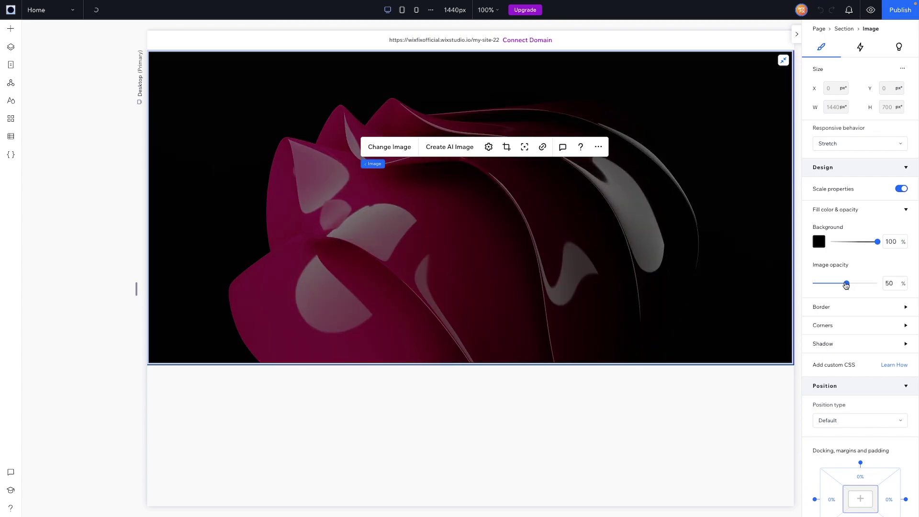
# Add a title to the hero and paste the Lorem ipsum text over it
pyautogui.click(11, 30)
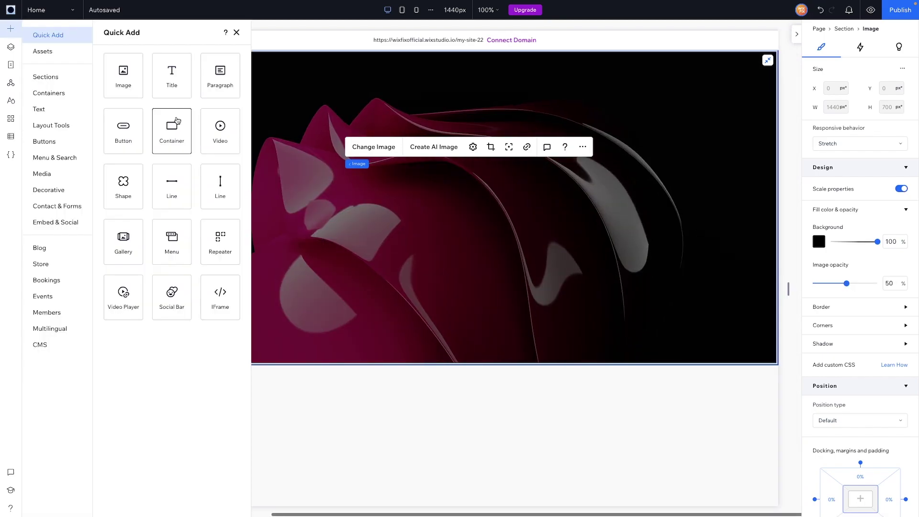
pyautogui.moveTo(172, 70); pyautogui.dragTo(459, 111)
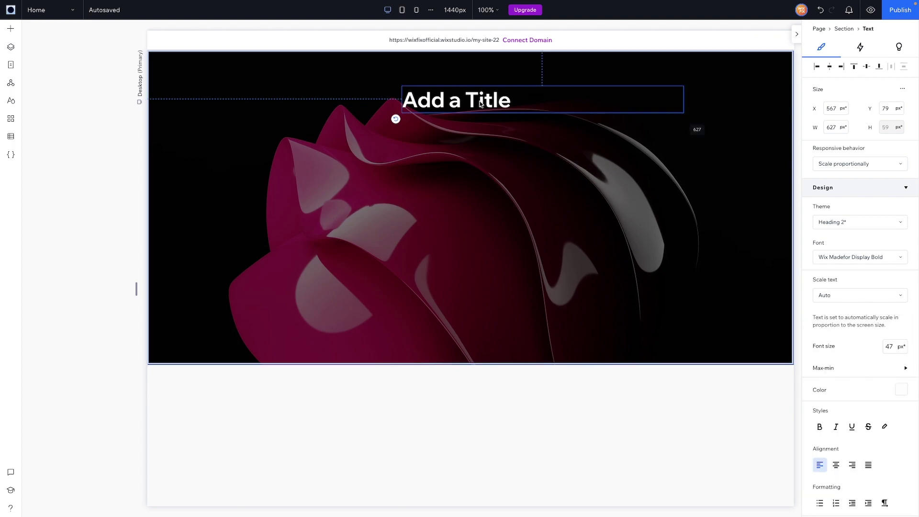
pyautogui.rightClick(452, 102)
pyautogui.doubleClick(433, 100)
pyautogui.rightClick(436, 96)
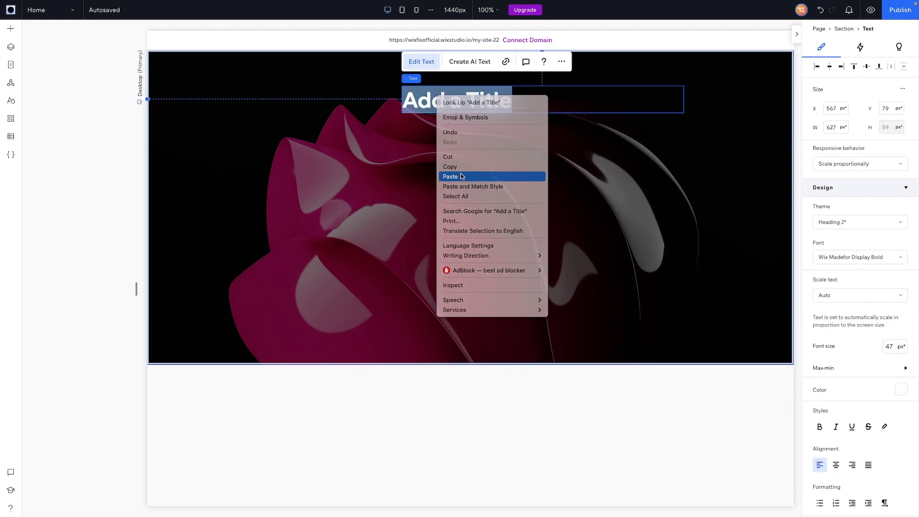
pyautogui.click(459, 176)
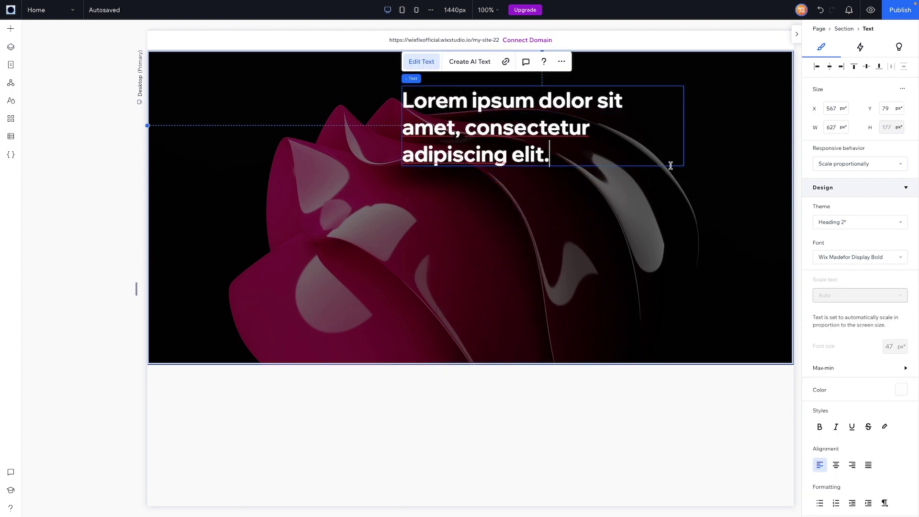
# Centre-align the headline text and centre it horizontally in the section
pyautogui.hotkey('ctrl', 'a')
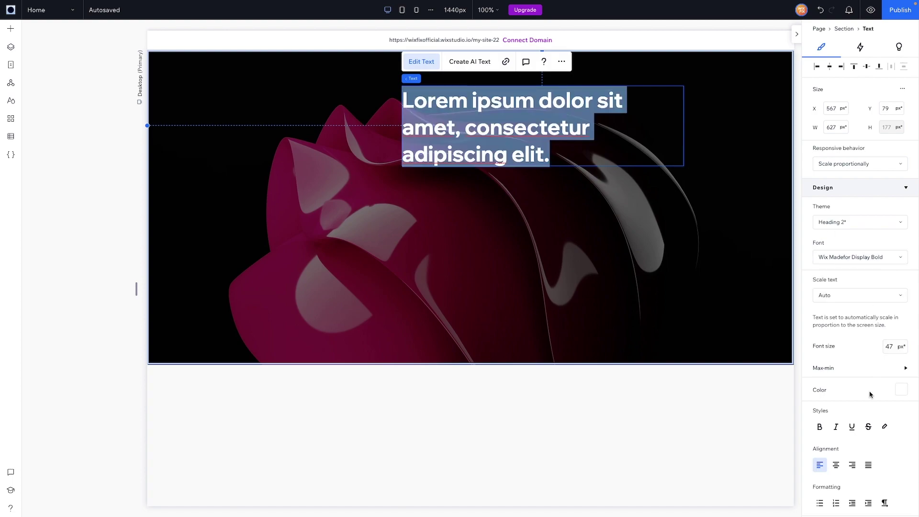
pyautogui.click(837, 466)
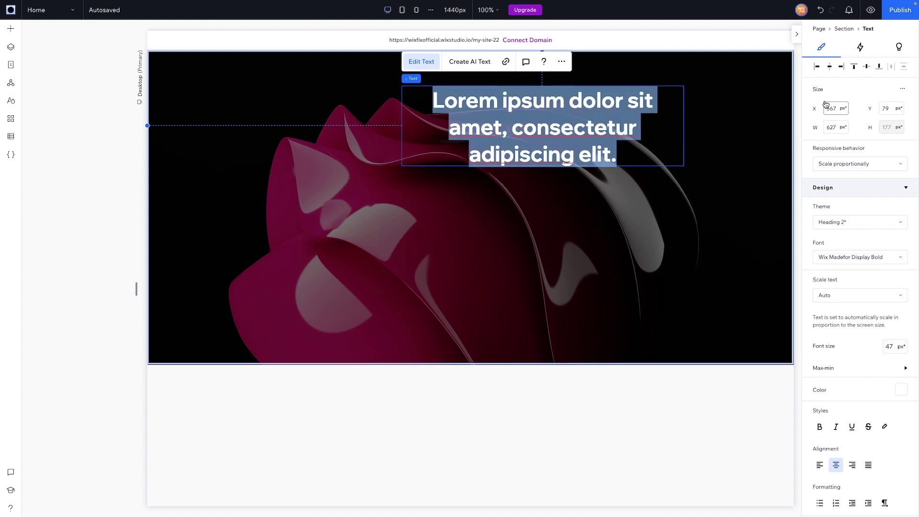
pyautogui.click(830, 67)
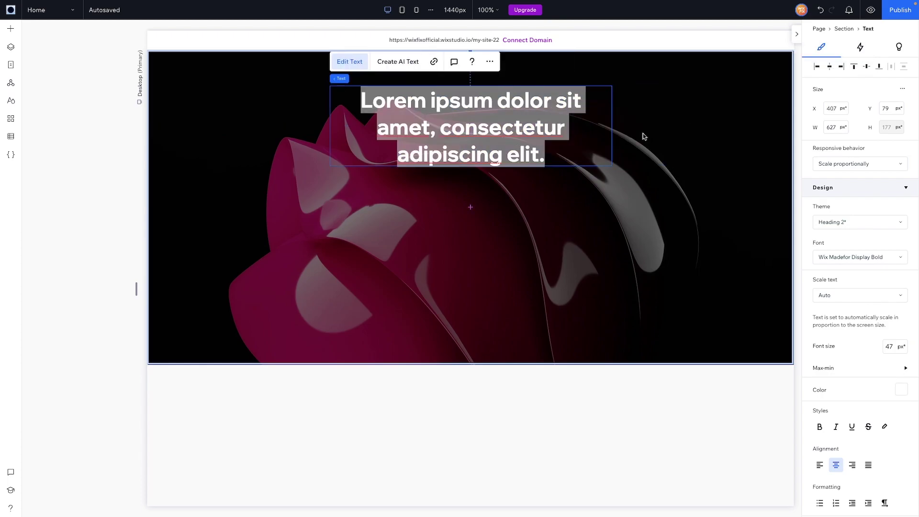
# Add a Start Now button below the headline with an orange theme fill
pyautogui.click(10, 30)
pyautogui.moveTo(182, 141); pyautogui.dragTo(475, 198)
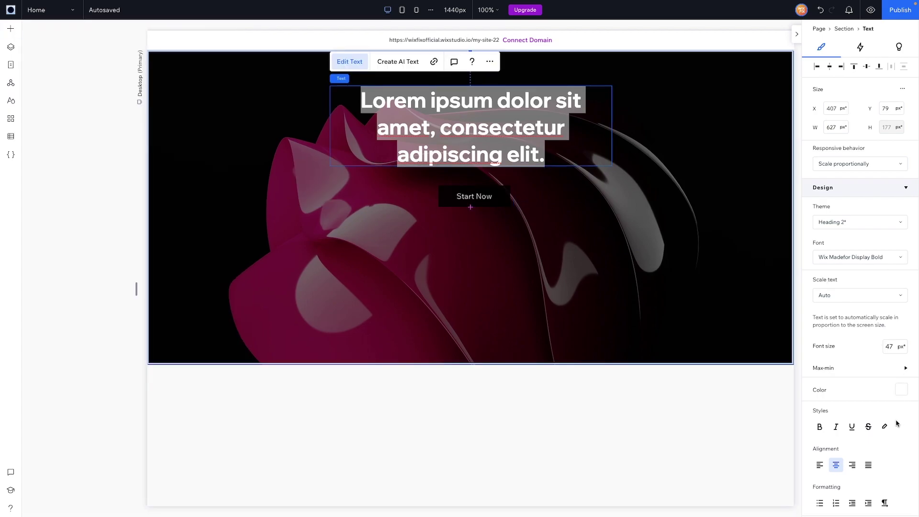
pyautogui.click(819, 279)
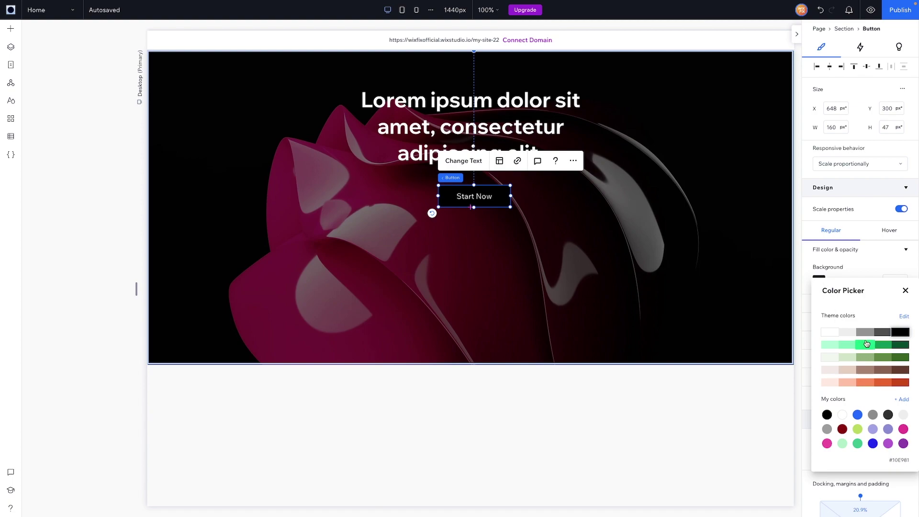
pyautogui.click(829, 332)
pyautogui.click(882, 385)
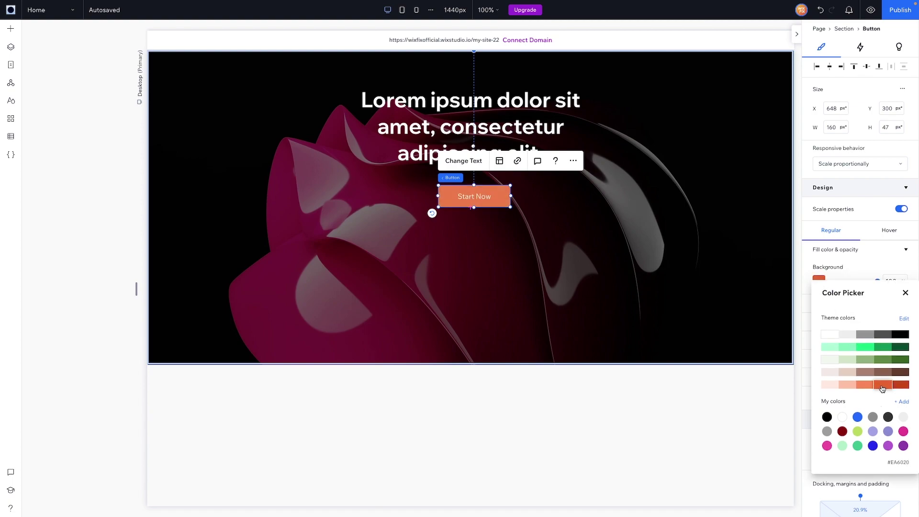
# Round the button's corners to 999 px and centre it under the headline
pyautogui.click(858, 259)
pyautogui.click(835, 322)
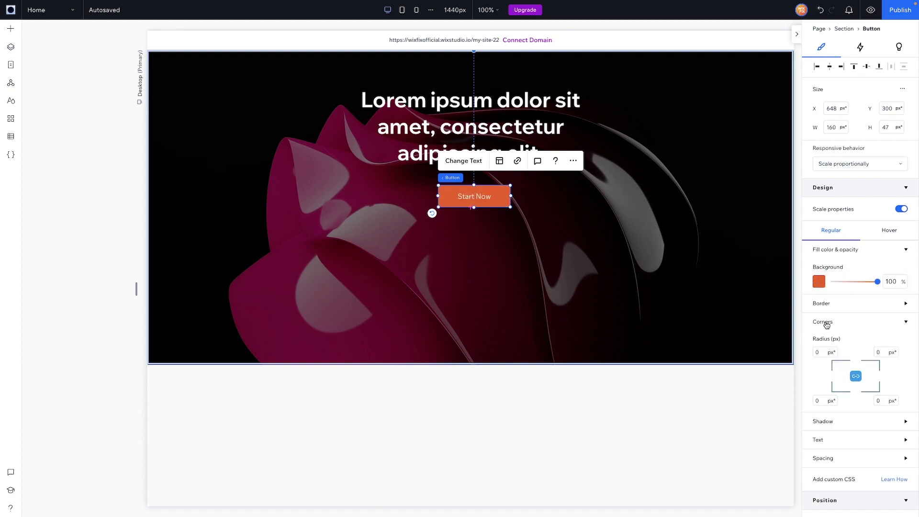
pyautogui.click(819, 352)
pyautogui.press('Return')
pyautogui.moveTo(481, 206); pyautogui.dragTo(477, 199)
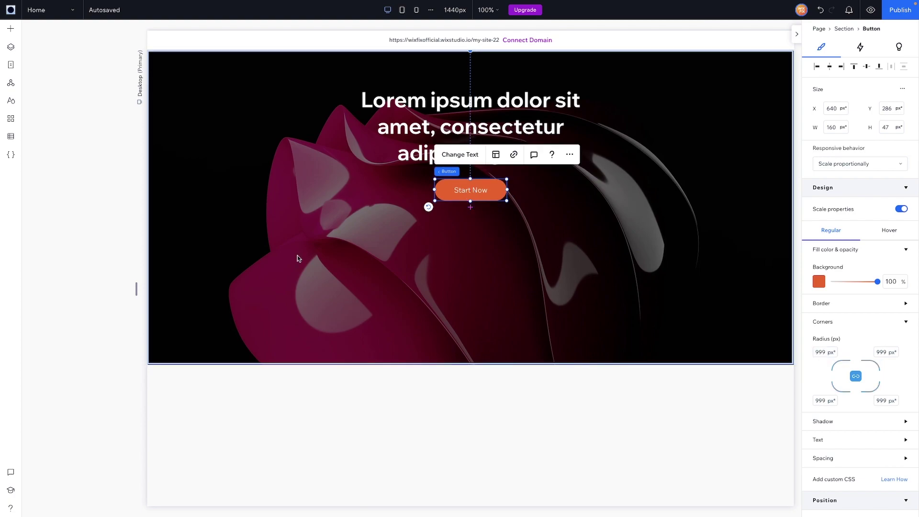
# Install the Color Selection add-on from the editor's add-ons list
pyautogui.click(10, 11)
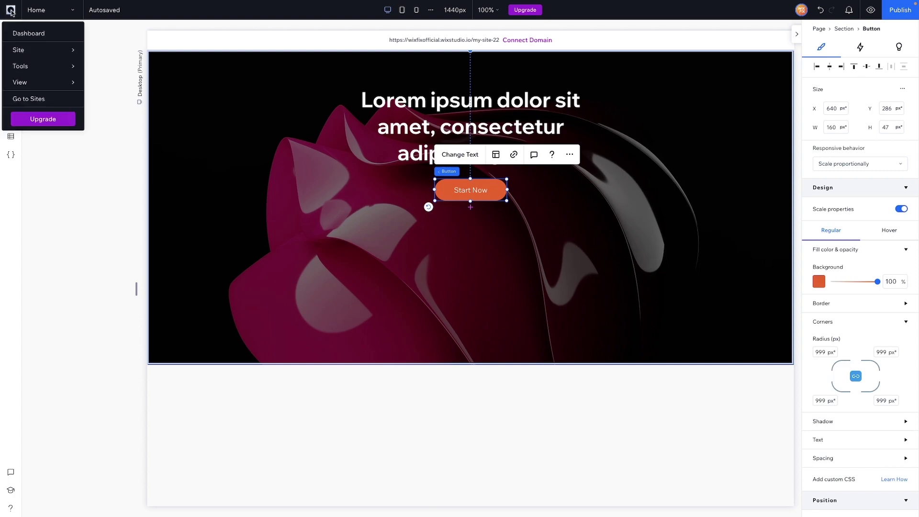
pyautogui.moveTo(40, 62)
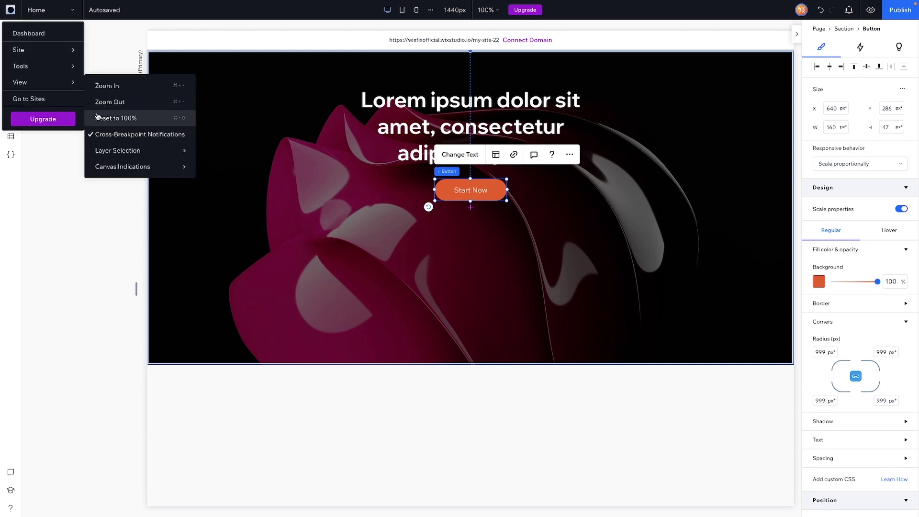
pyautogui.moveTo(117, 136)
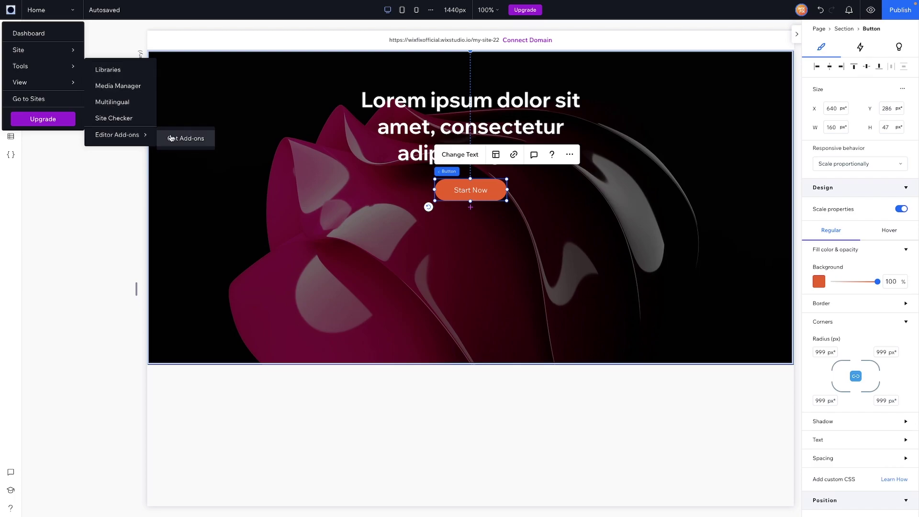
pyautogui.click(178, 138)
pyautogui.moveTo(468, 234)
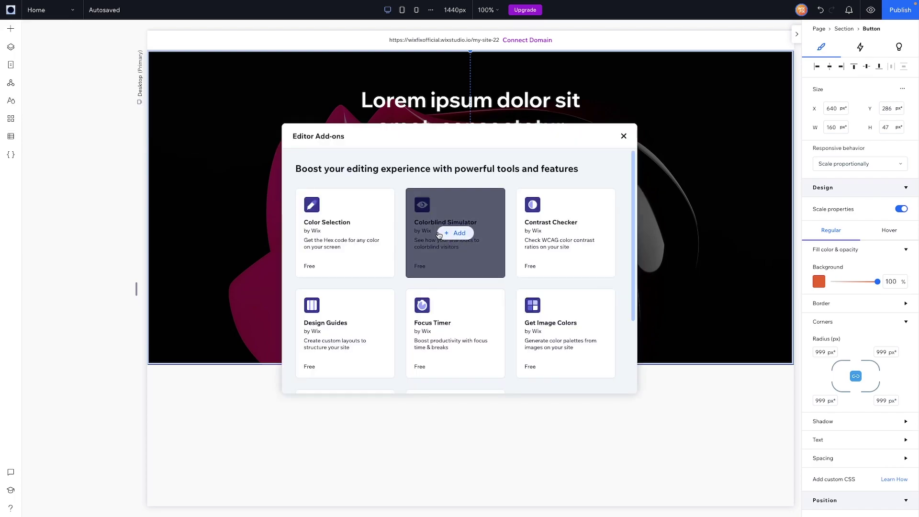
pyautogui.click(347, 233)
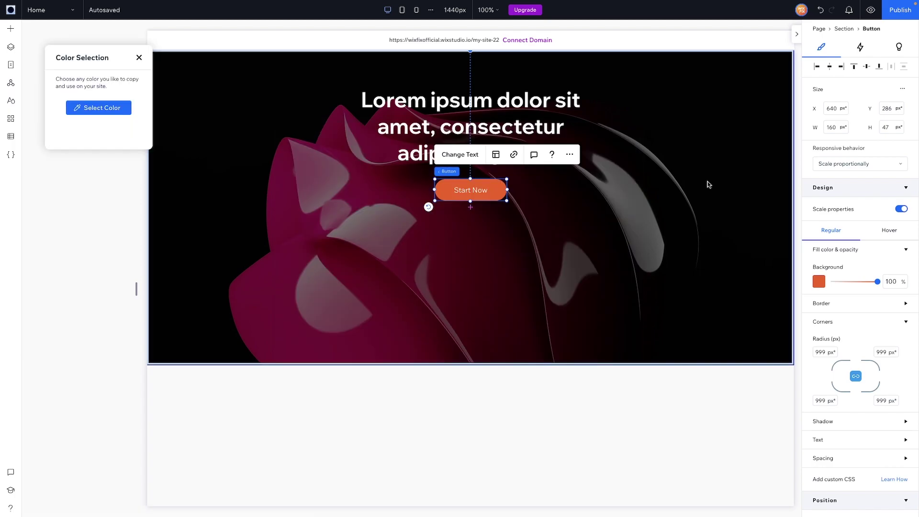
# Restore the background image to full opacity and copy its pink colour, #d30f57
pyautogui.click(708, 184)
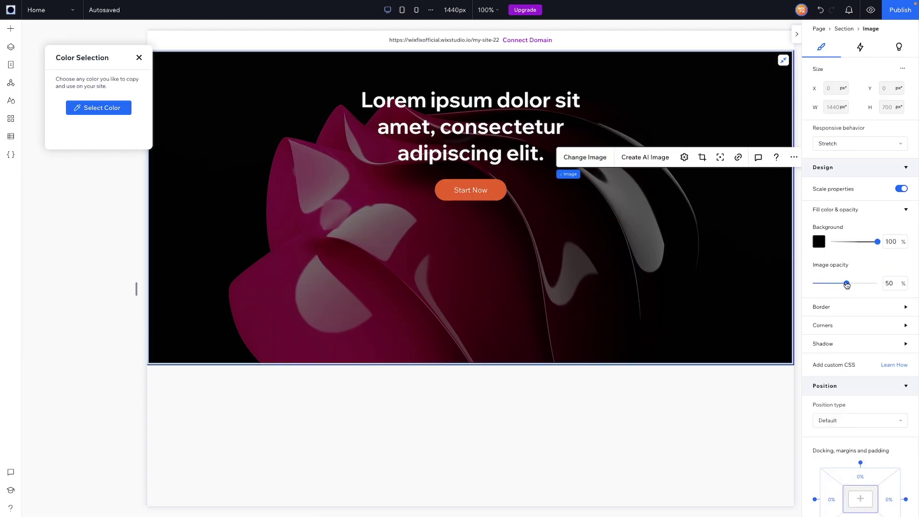
pyautogui.click(876, 283)
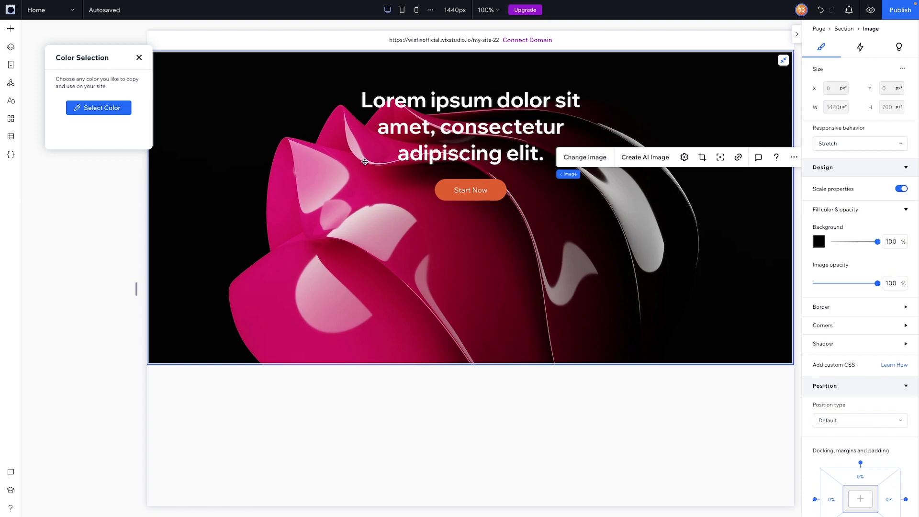
pyautogui.click(117, 107)
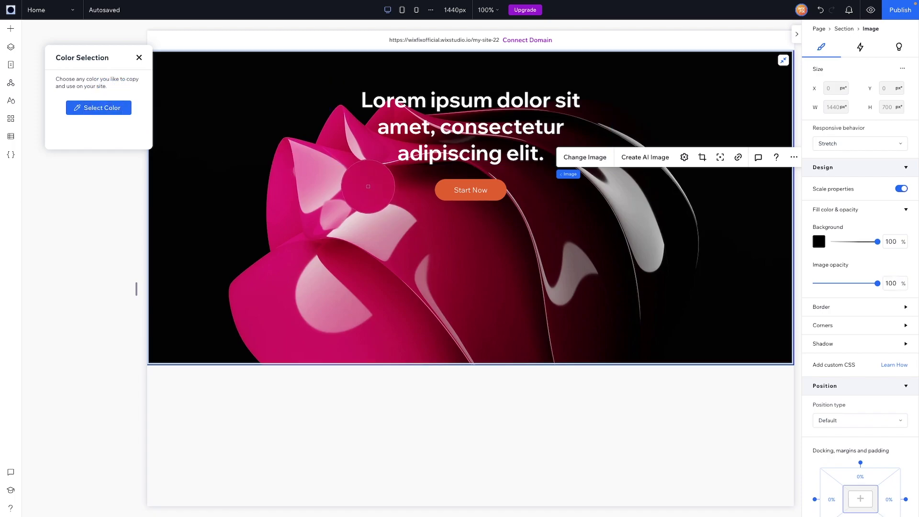
pyautogui.click(369, 181)
pyautogui.click(80, 139)
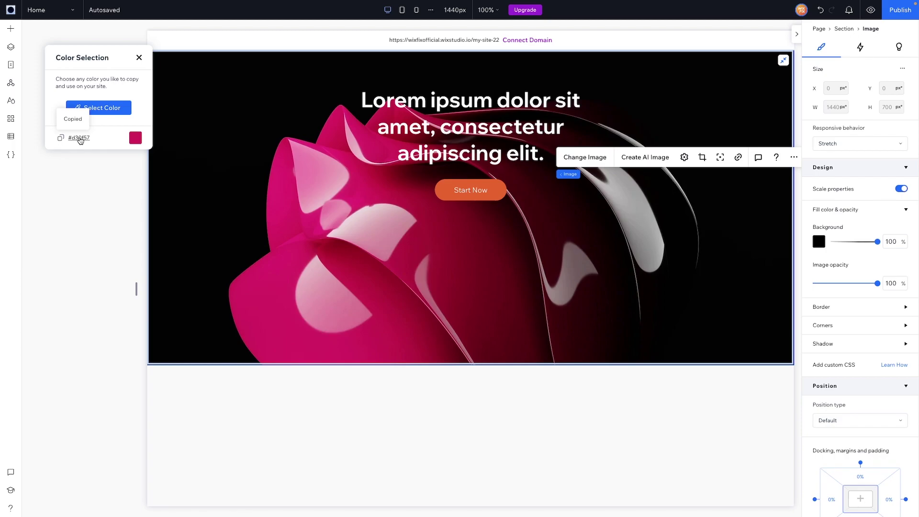
pyautogui.click(139, 57)
# Set the background image opacity back to 50% and select the Start Now button
pyautogui.click(430, 258)
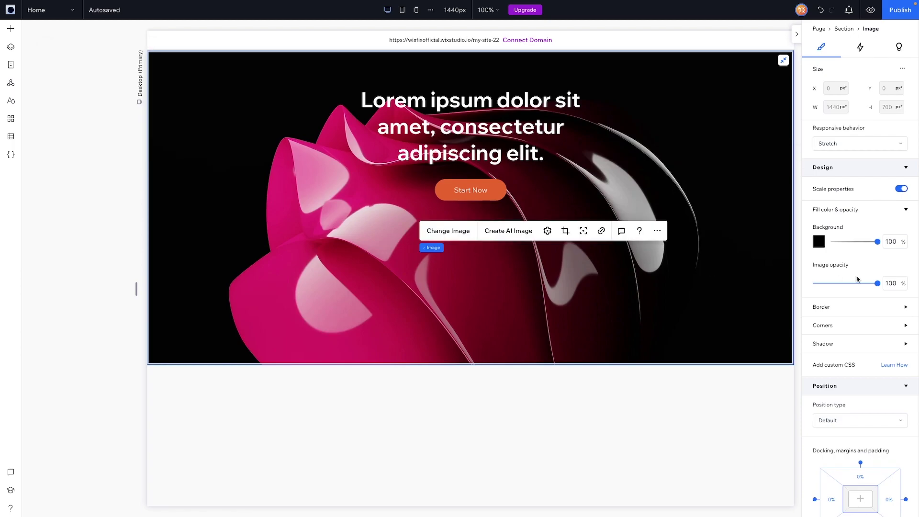
pyautogui.click(891, 283)
pyautogui.write('50')
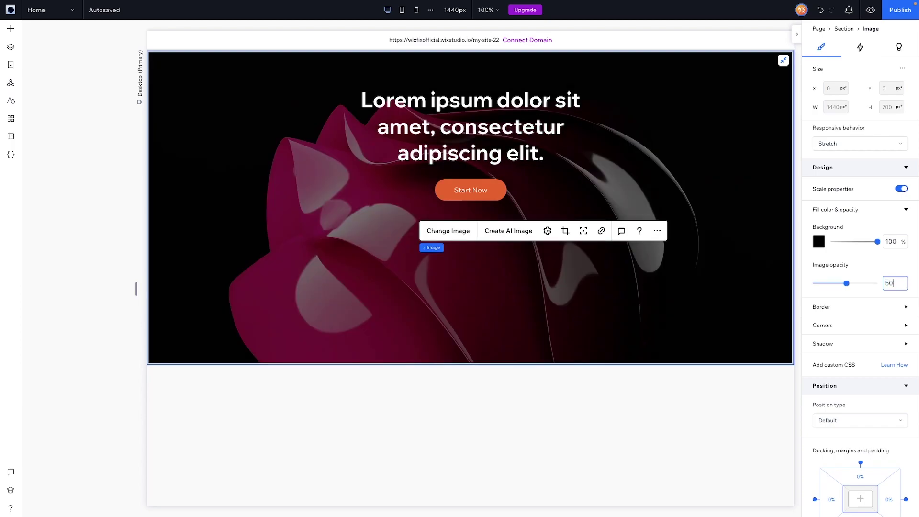
pyautogui.click(467, 195)
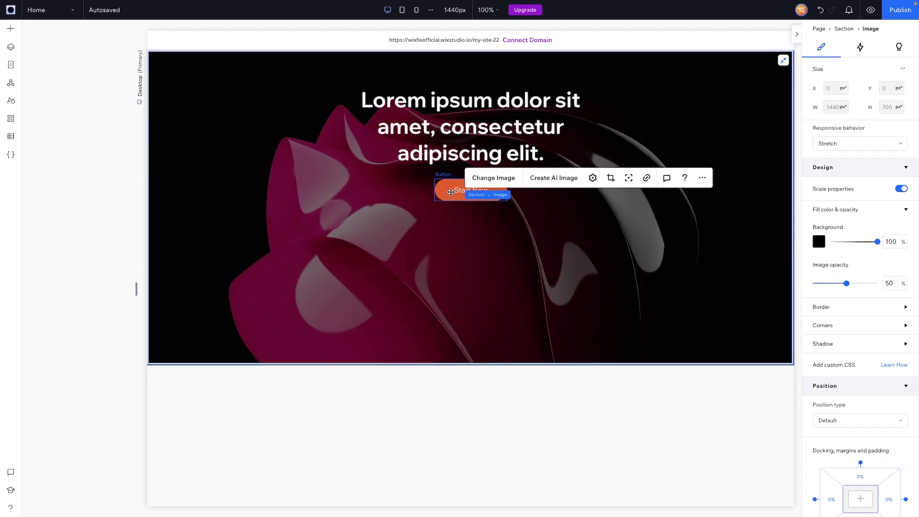
pyautogui.click(468, 193)
# Replace the orange Site Color Styles row with the copied #D30F57, turning the button pink
pyautogui.click(817, 282)
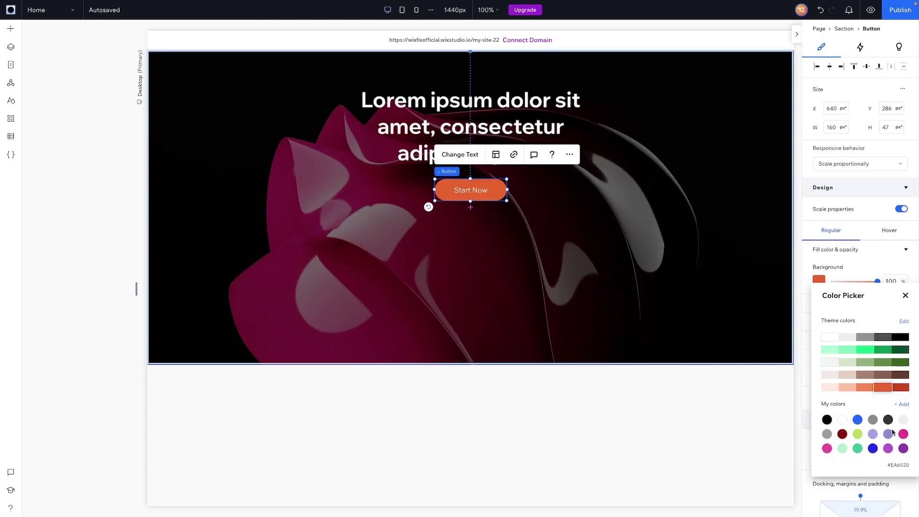
pyautogui.click(892, 425)
pyautogui.click(113, 248)
pyautogui.doubleClick(319, 330)
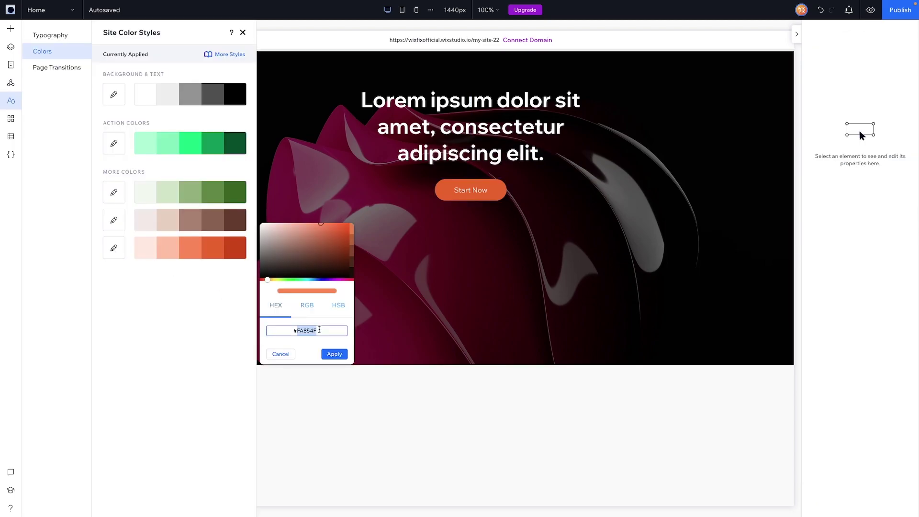
pyautogui.hotkey('ctrl', 'v')
pyautogui.click(335, 353)
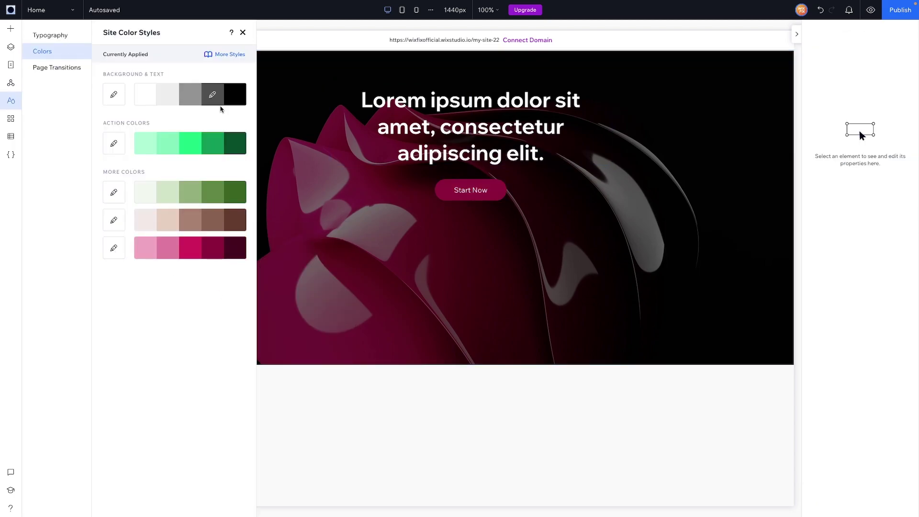
pyautogui.press('Escape')
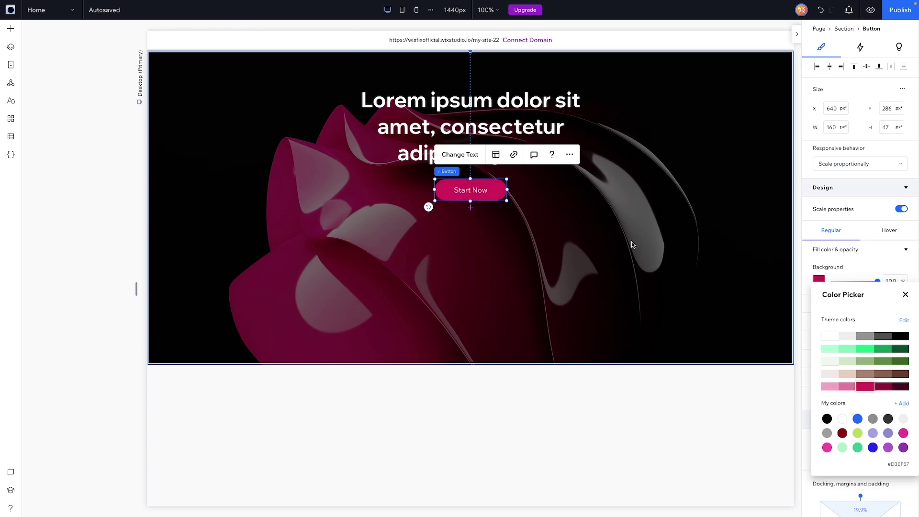
pyautogui.press('Escape')
pyautogui.click(632, 245)
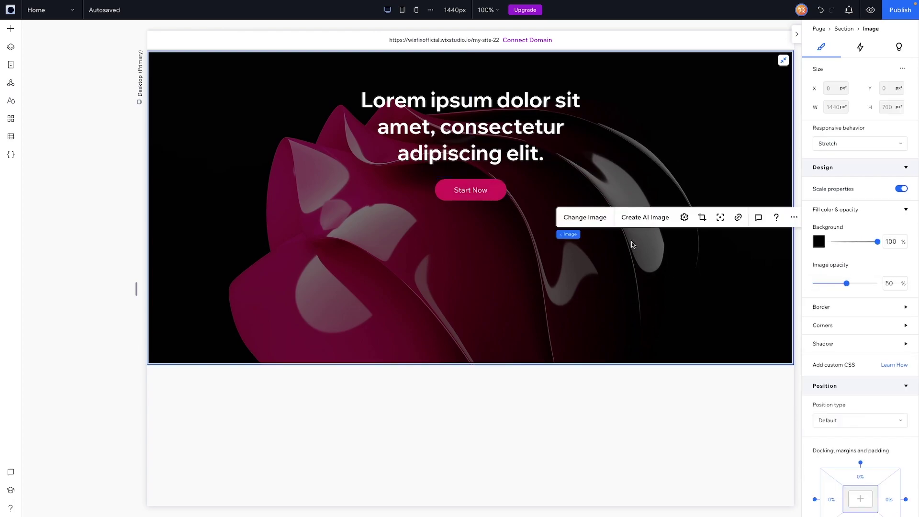
pyautogui.hscroll(1, 633, 244)
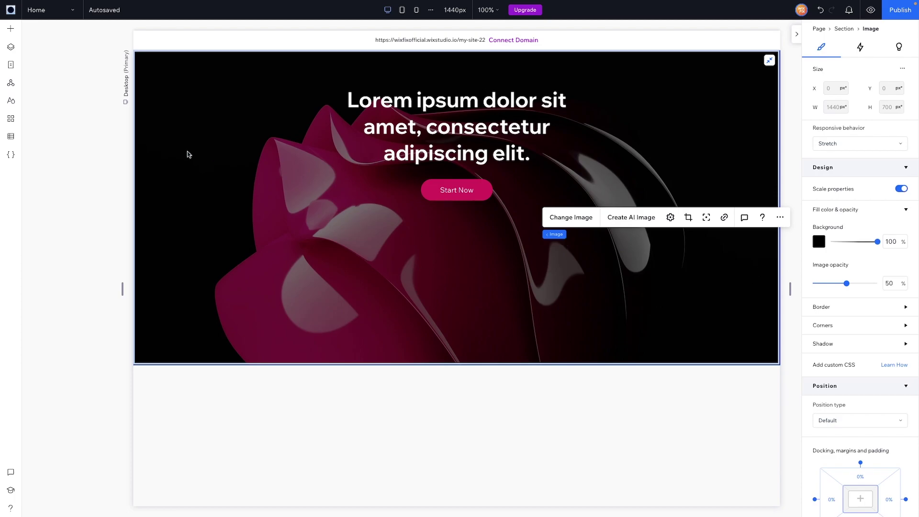
# Add a container below the Start Now button sized 960 × 180 px
pyautogui.click(11, 29)
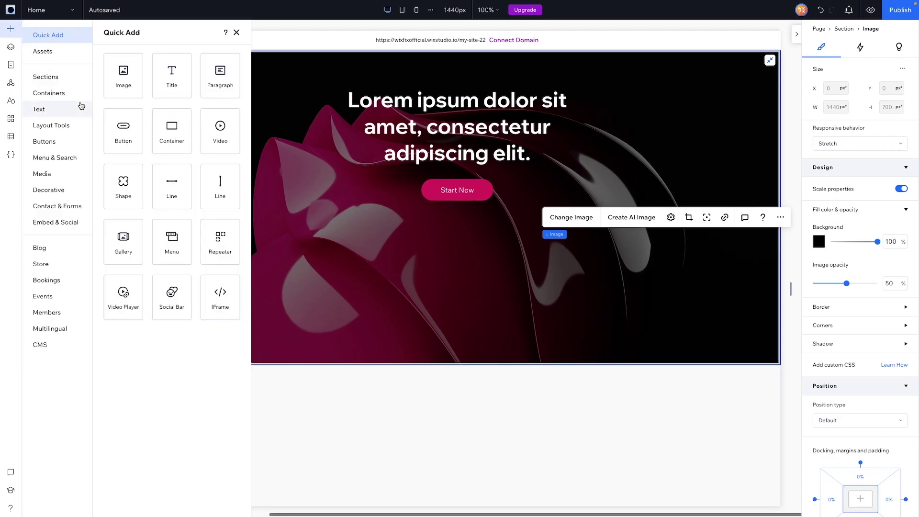
pyautogui.moveTo(172, 130); pyautogui.dragTo(463, 272)
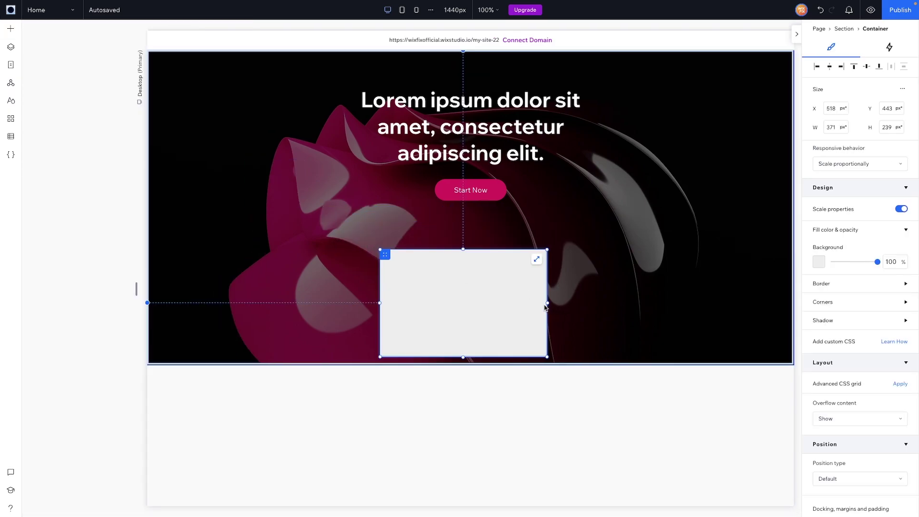
pyautogui.click(834, 126)
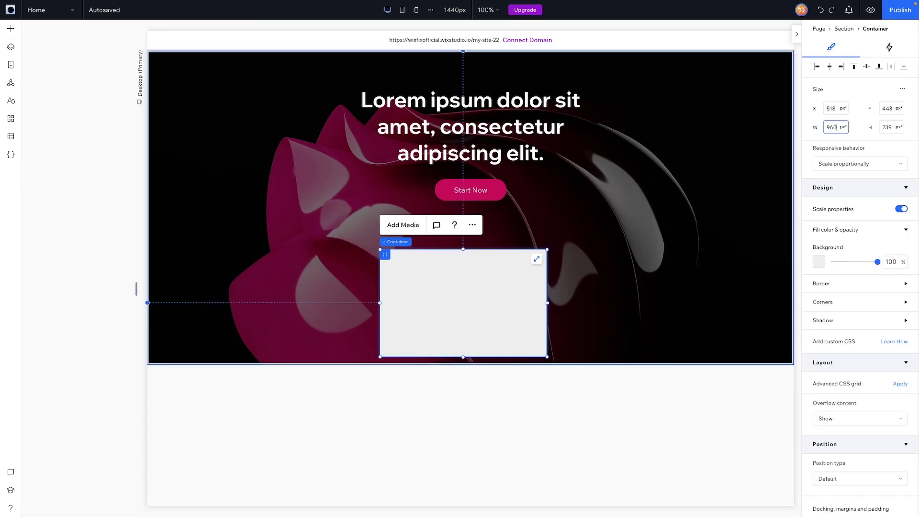
pyautogui.write('960')
pyautogui.press('Return')
pyautogui.click(891, 129)
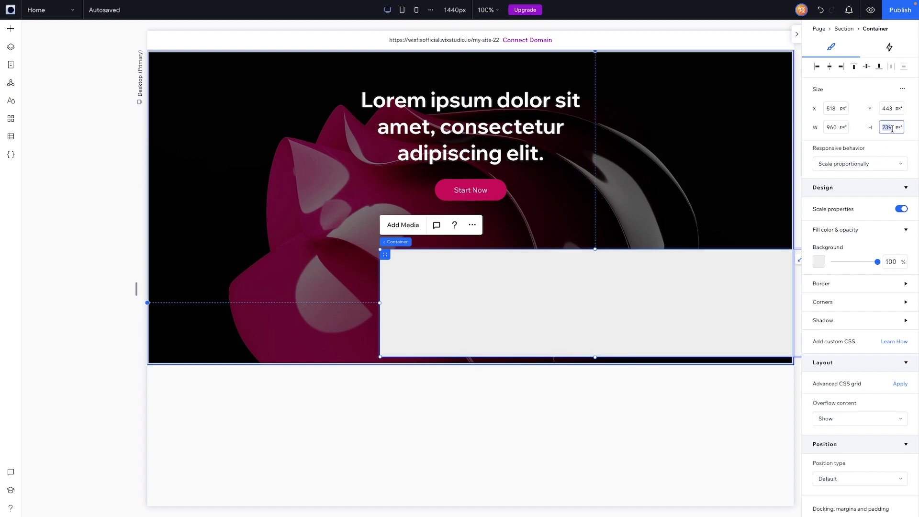
pyautogui.press('Return')
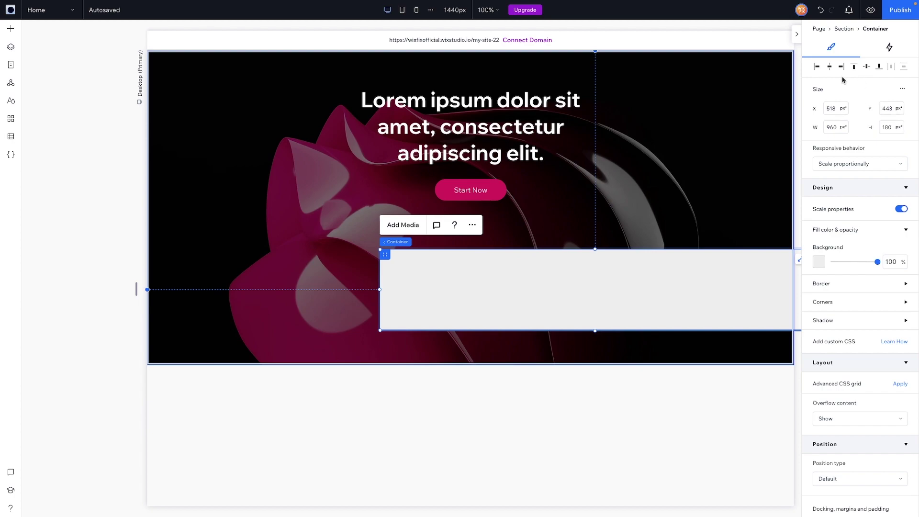
# Fill the container white and round all its corners to 36 px
pyautogui.click(819, 261)
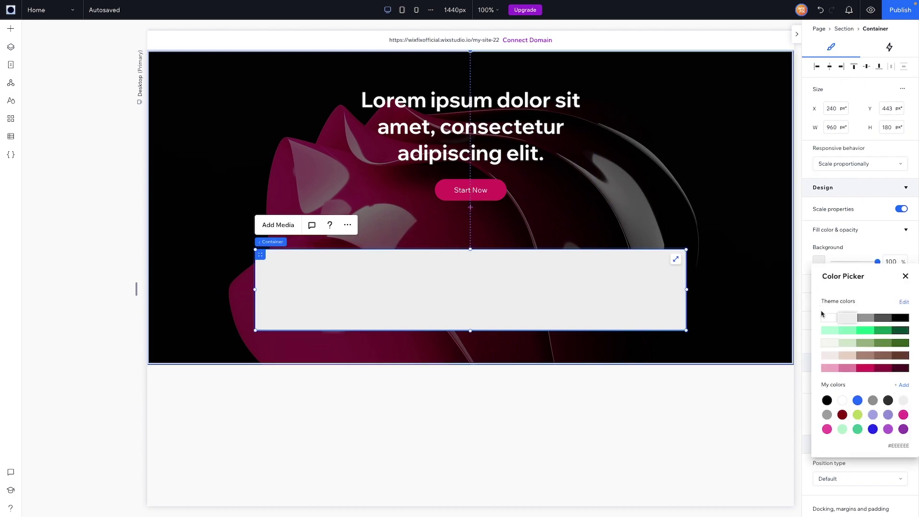
pyautogui.click(827, 318)
pyautogui.click(844, 224)
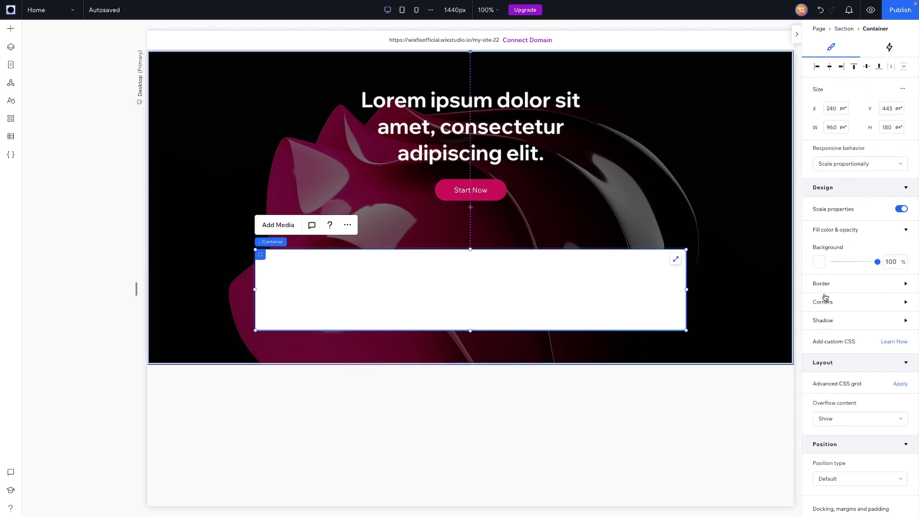
pyautogui.click(822, 301)
pyautogui.click(821, 332)
pyautogui.write('24')
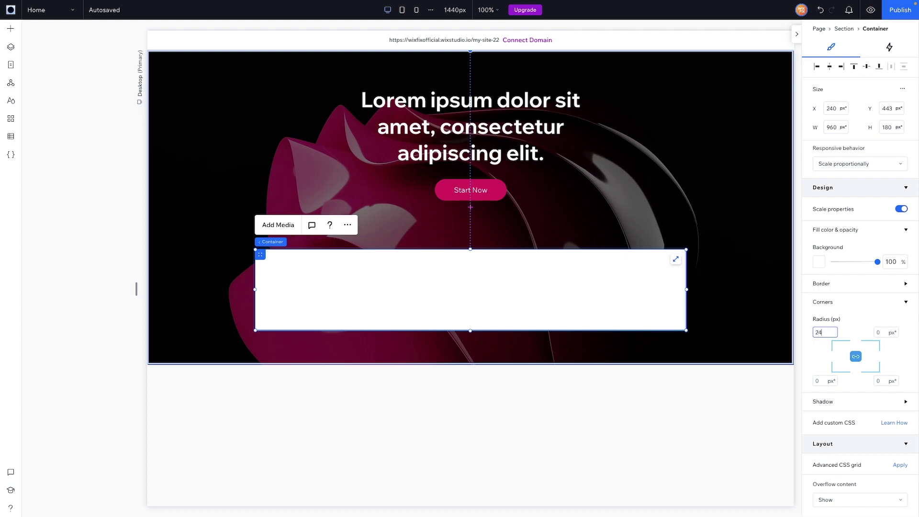
pyautogui.press('Return')
pyautogui.write('36')
pyautogui.press('Return')
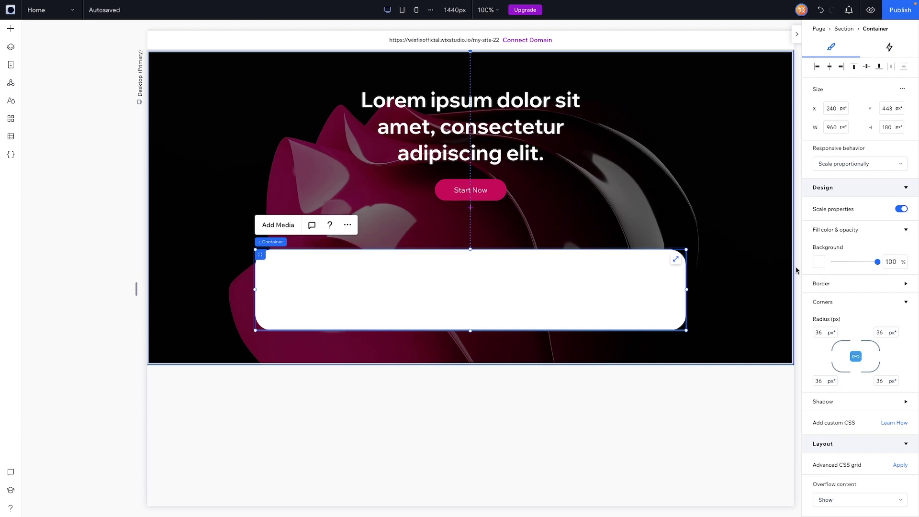
pyautogui.scroll(-3, 864, 321)
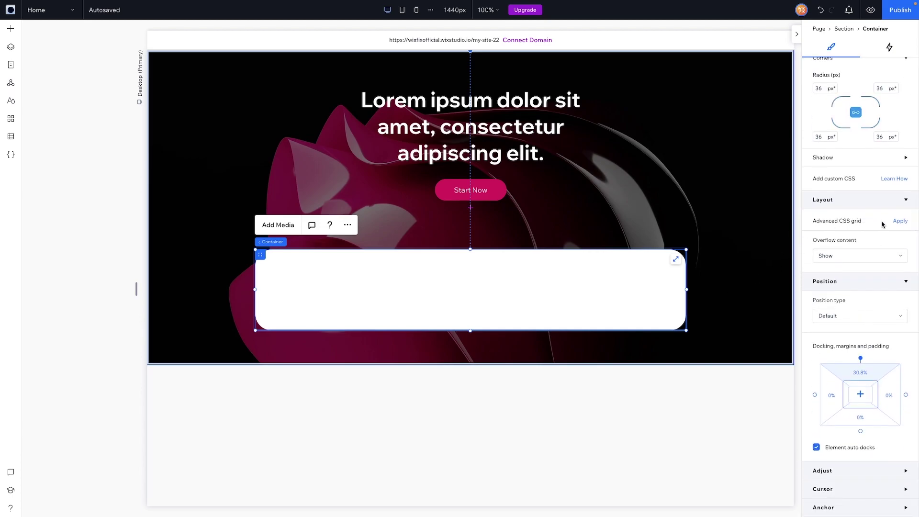
# Apply a CSS grid layout of 4 columns by 1 row to the white container
pyautogui.click(900, 221)
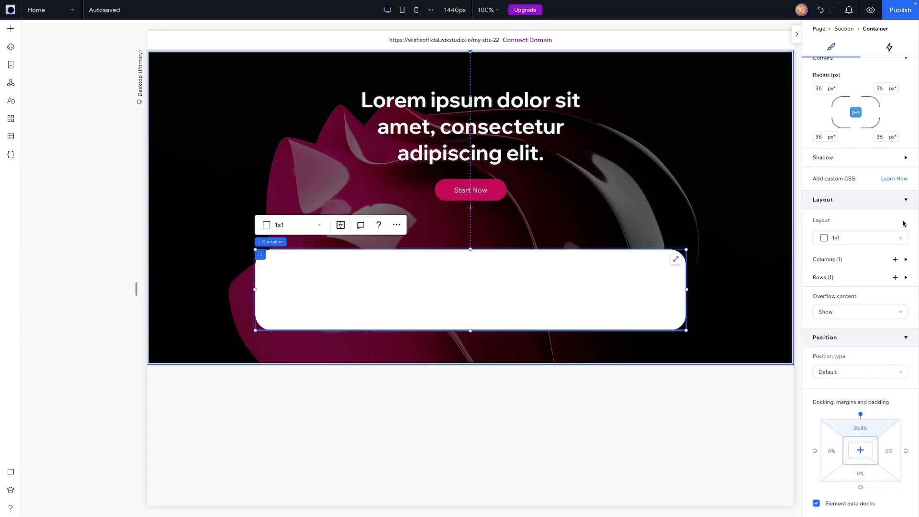
pyautogui.click(884, 238)
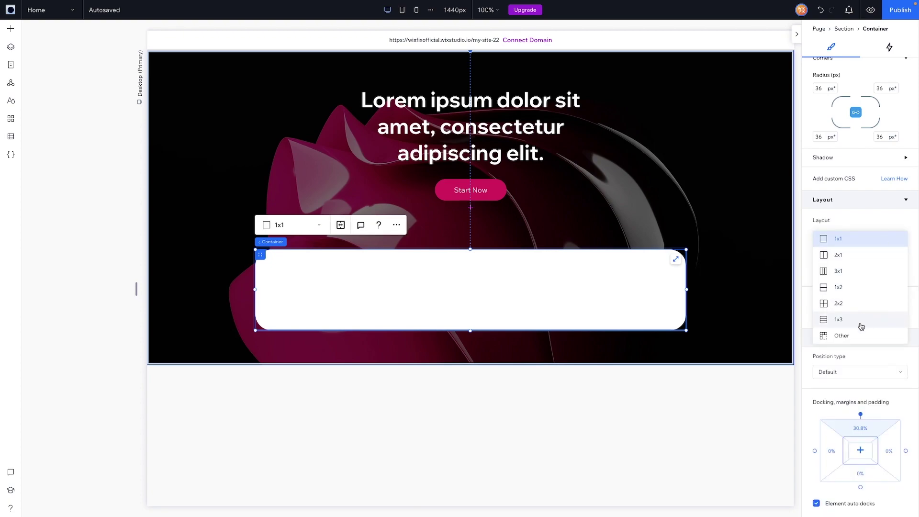
pyautogui.click(856, 337)
pyautogui.click(864, 250)
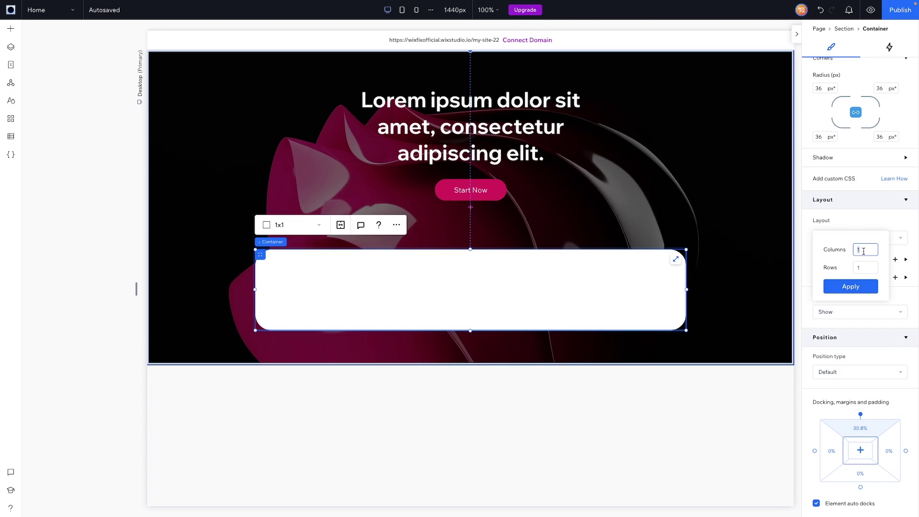
pyautogui.write('4')
pyautogui.click(850, 286)
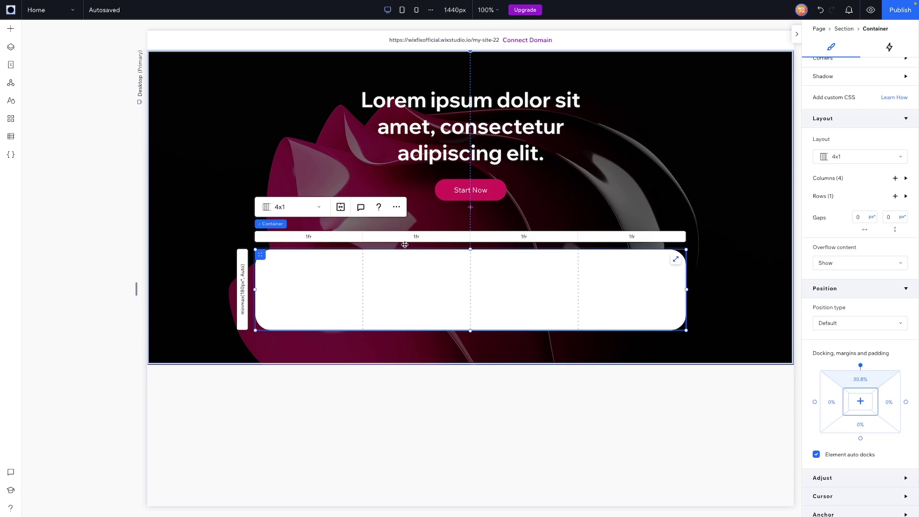
pyautogui.click(447, 119)
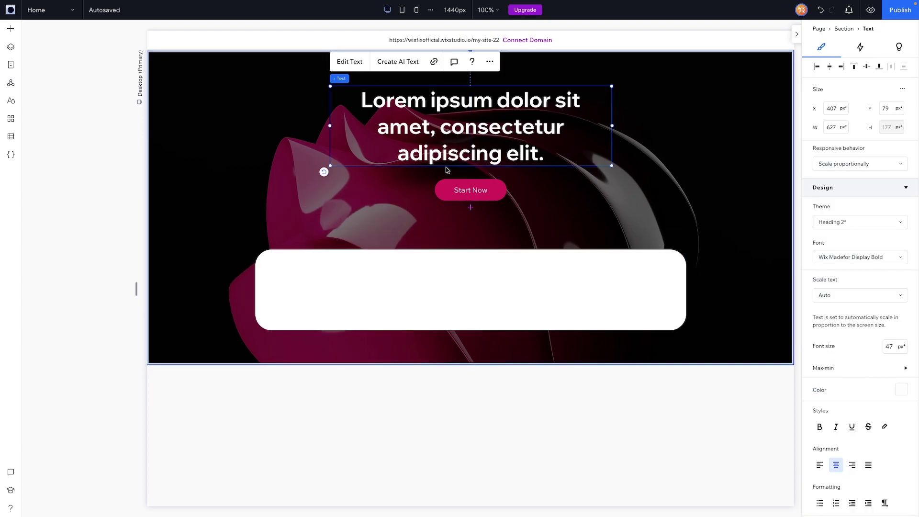
# Paste a copy of the headline into the white stats container and make its text black
pyautogui.click(415, 284)
pyautogui.rightClick(414, 284)
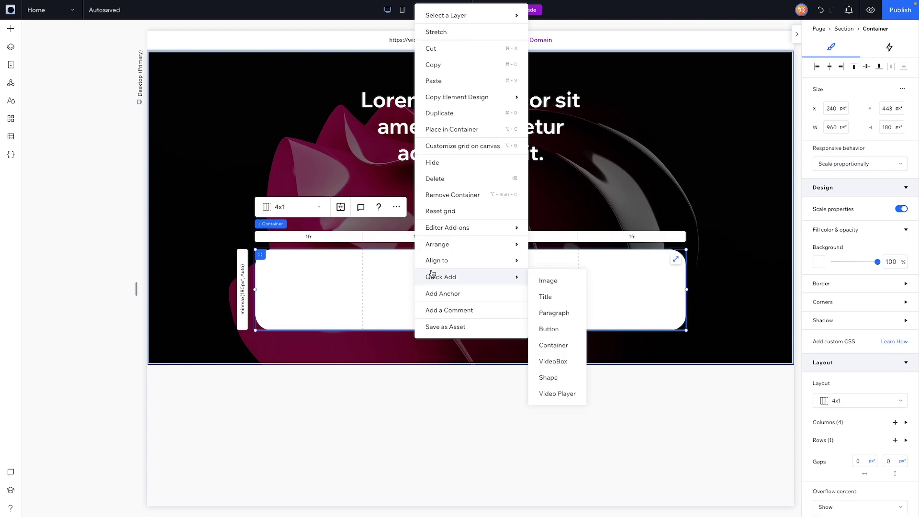
pyautogui.click(458, 82)
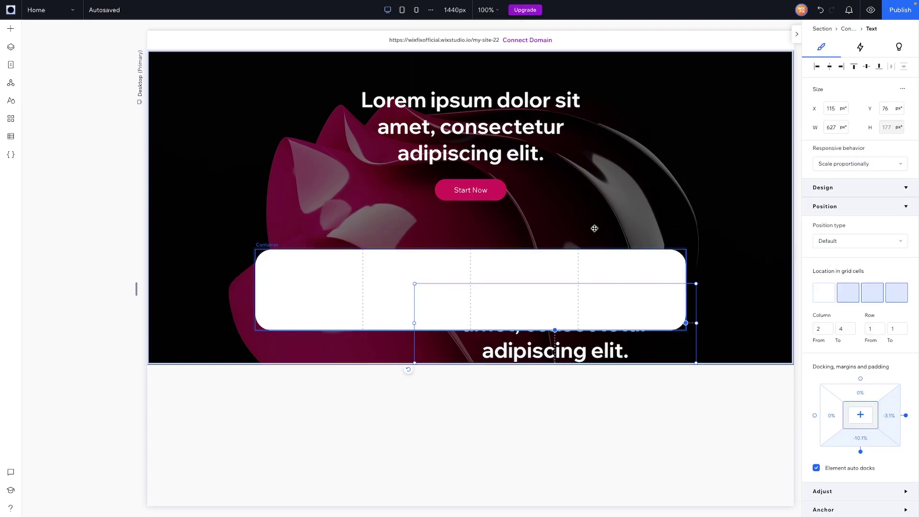
pyautogui.click(902, 378)
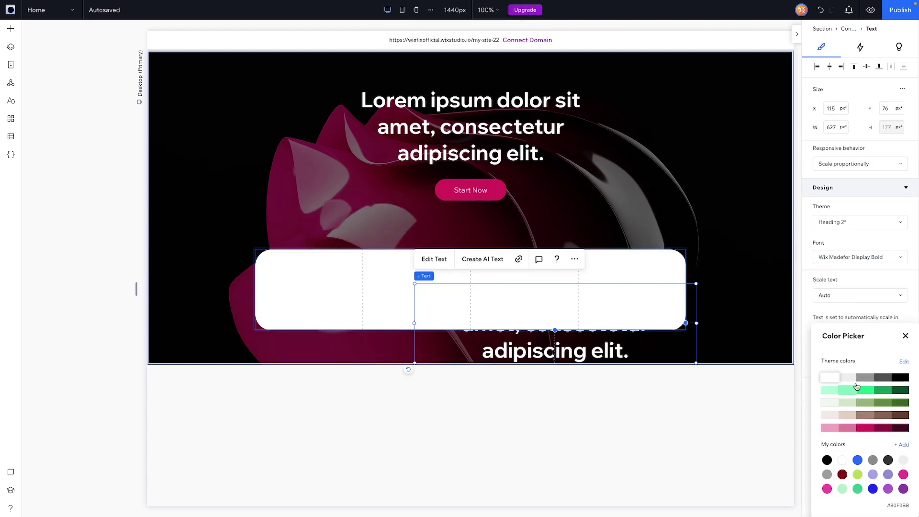
pyautogui.click(549, 308)
# Change the pasted text to 300+, move it left and narrow its box to fit
pyautogui.doubleClick(549, 306)
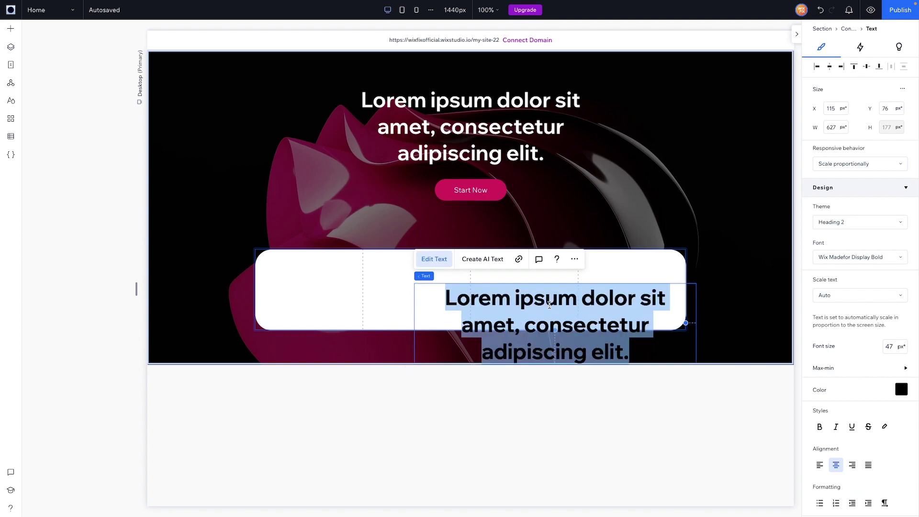
pyautogui.write('300+')
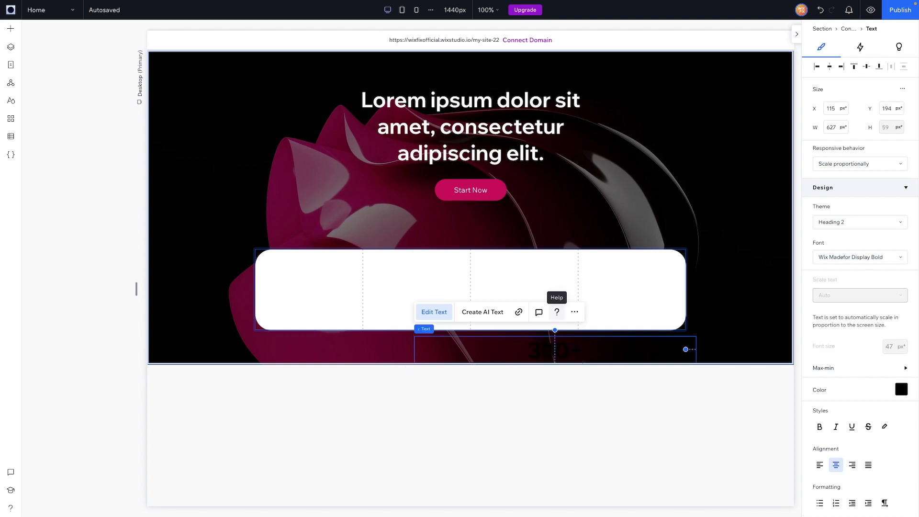
pyautogui.click(867, 67)
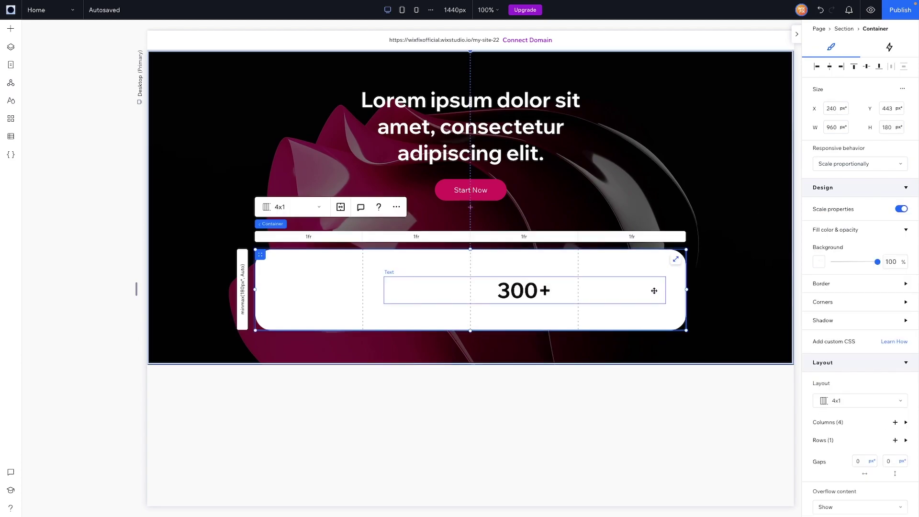
pyautogui.moveTo(666, 290); pyautogui.dragTo(316, 285)
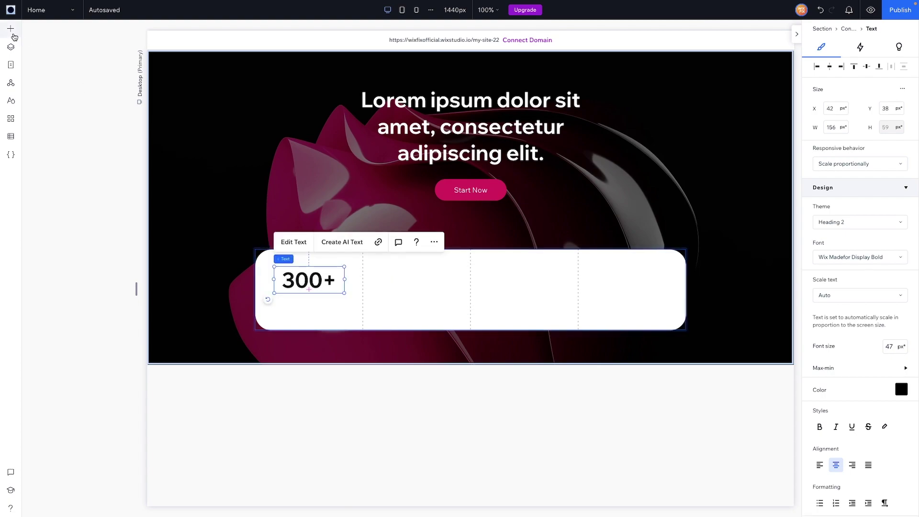
# Add a centre-aligned paragraph into the white stats bar
pyautogui.click(10, 29)
pyautogui.moveTo(214, 96); pyautogui.dragTo(455, 279)
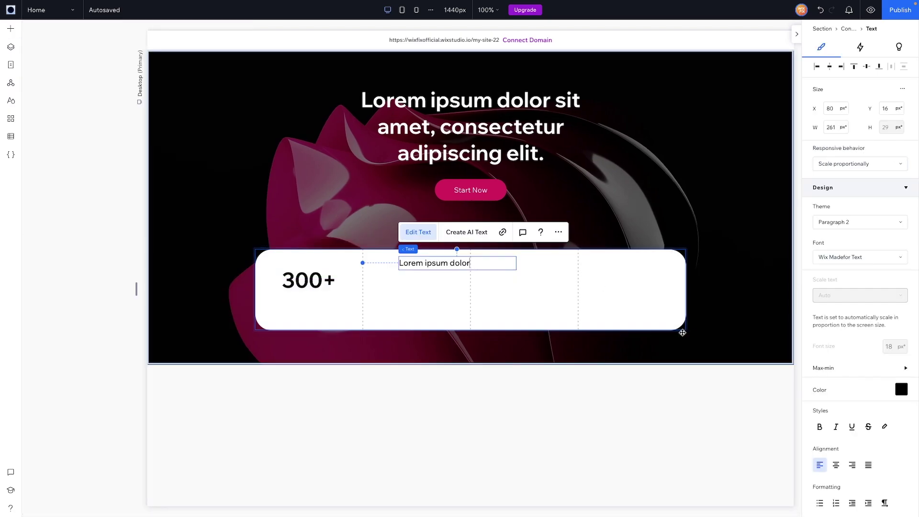
pyautogui.click(835, 464)
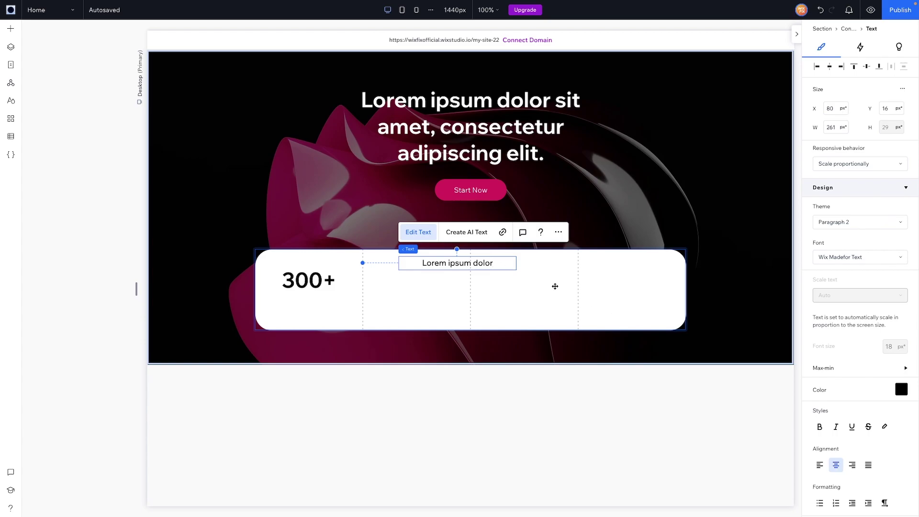
# Move the Lorem ipsum dolor caption just below 300+ and select both together
pyautogui.click(514, 270)
pyautogui.moveTo(501, 265); pyautogui.dragTo(320, 315)
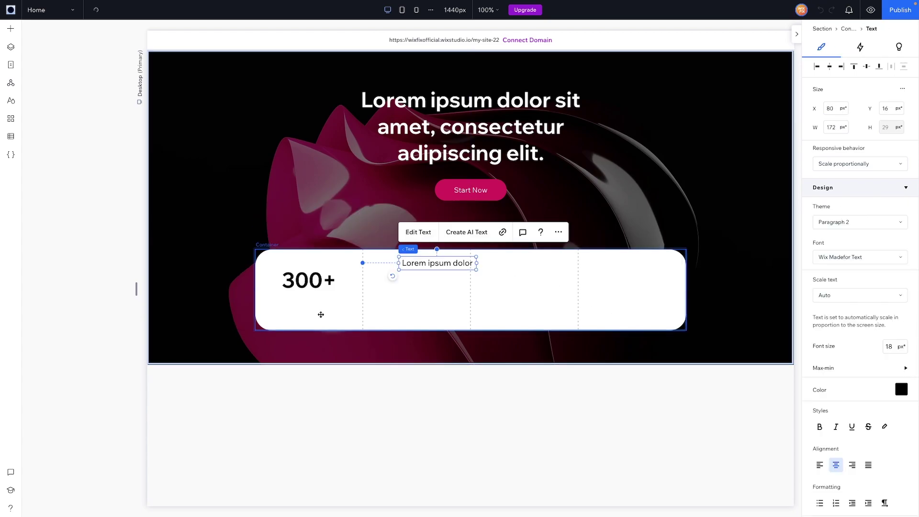
pyautogui.moveTo(430, 263); pyautogui.dragTo(324, 289)
pyautogui.keyDown('shift'); pyautogui.click(324, 286); pyautogui.keyUp('shift')
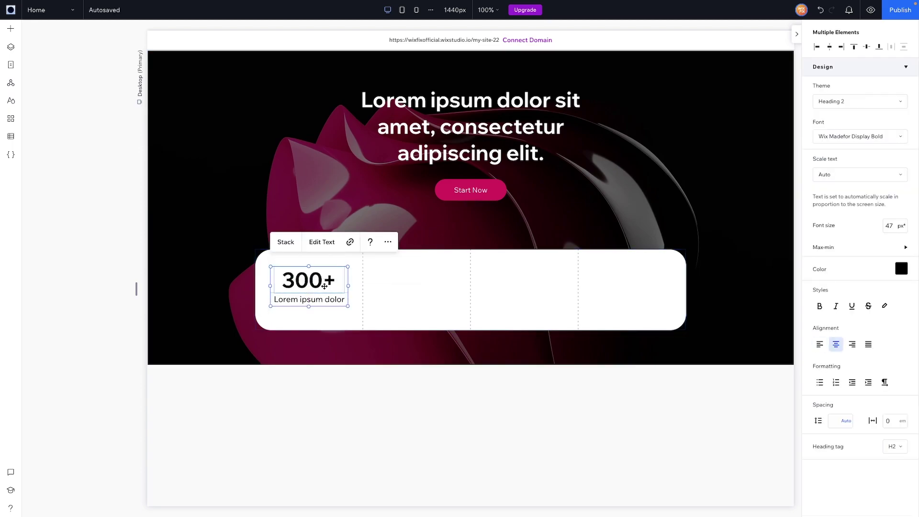
# Stack the 300+ figure and caption, centre it, and copy it into columns two, three and four
pyautogui.click(286, 244)
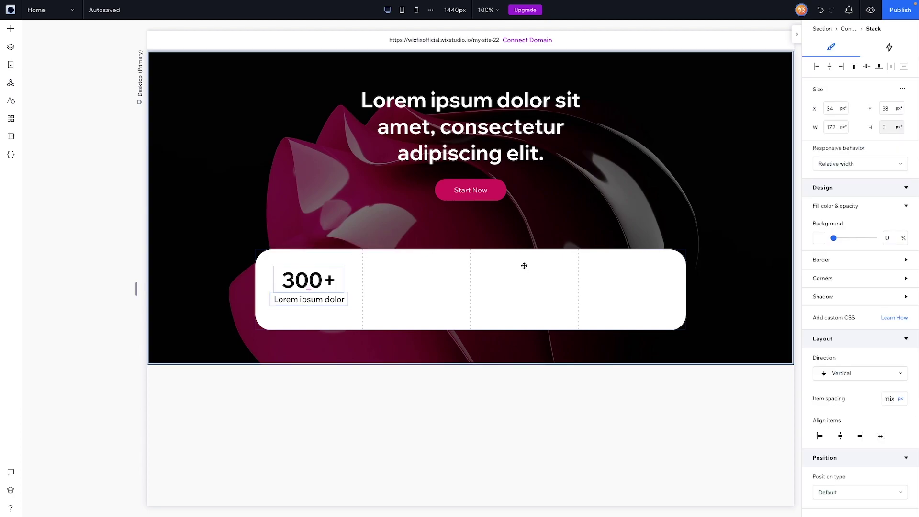
pyautogui.click(868, 67)
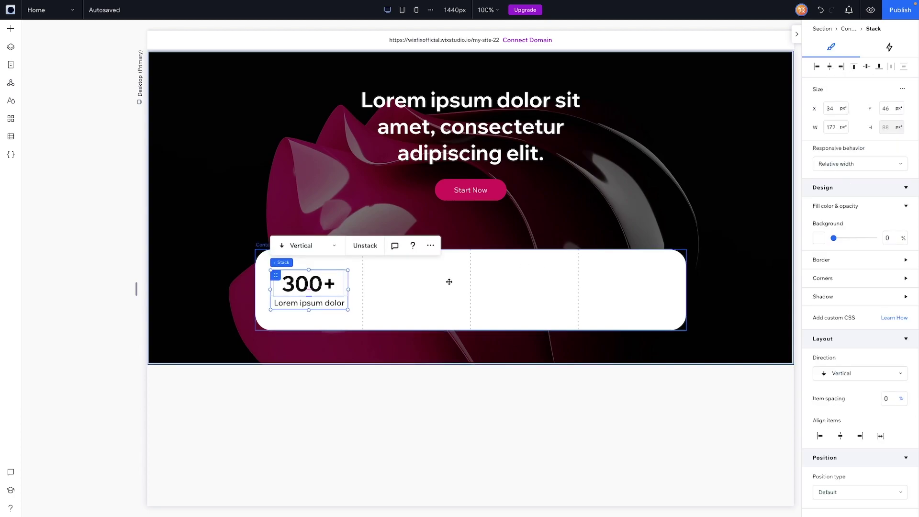
pyautogui.moveTo(449, 282); pyautogui.dragTo(380, 287)
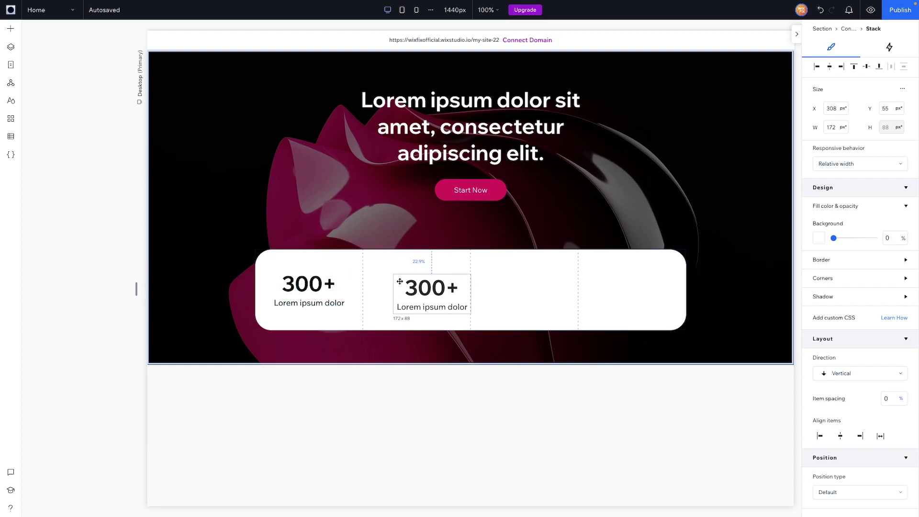
pyautogui.click(866, 67)
pyautogui.hotkey('ctrl', 'd')
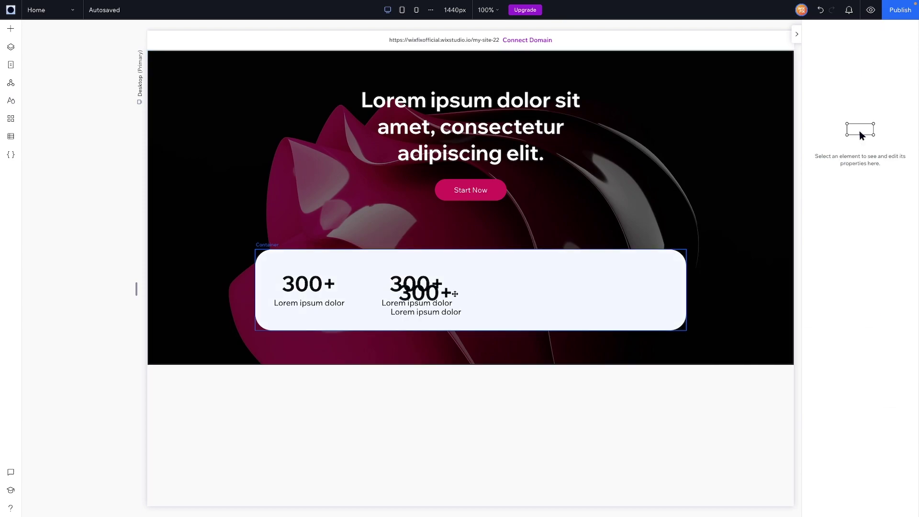
pyautogui.click(404, 290)
pyautogui.moveTo(404, 290); pyautogui.dragTo(498, 280)
pyautogui.click(867, 68)
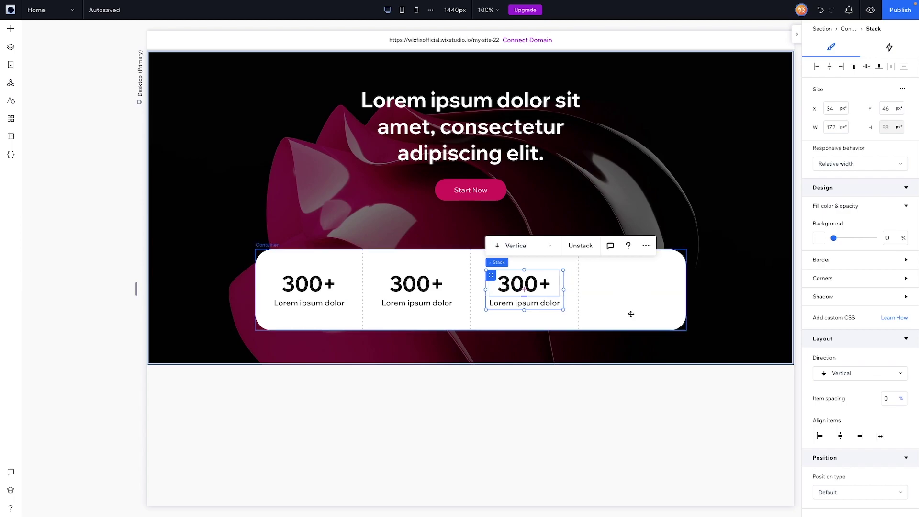
pyautogui.hotkey('ctrl', 'd')
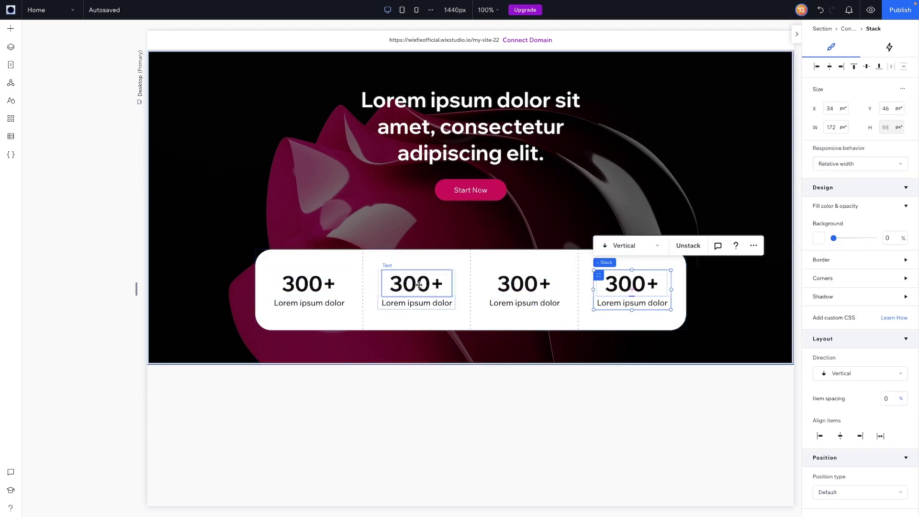
# Retype the copied figures as 15k, 89% and 134+, then nudge the stats container up to Y 411
pyautogui.doubleClick(418, 284)
pyautogui.write('15k')
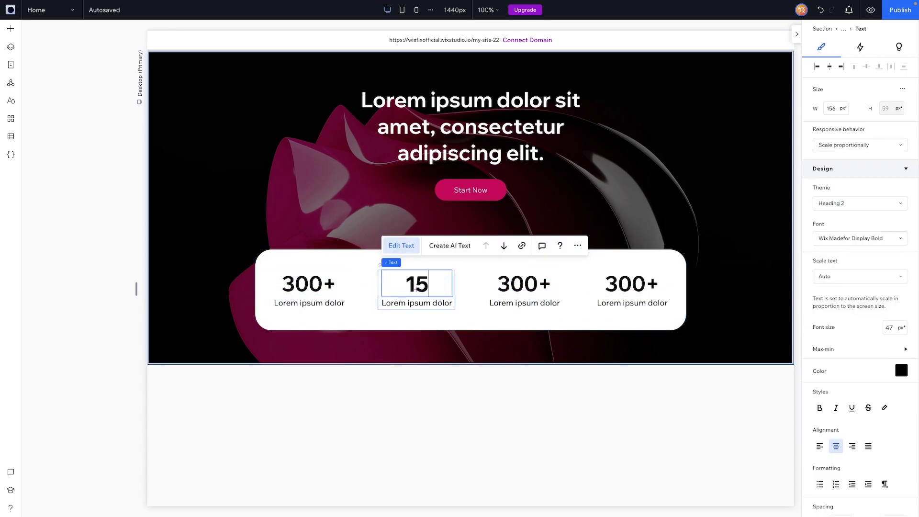
pyautogui.click(525, 284)
pyautogui.doubleClick(524, 285)
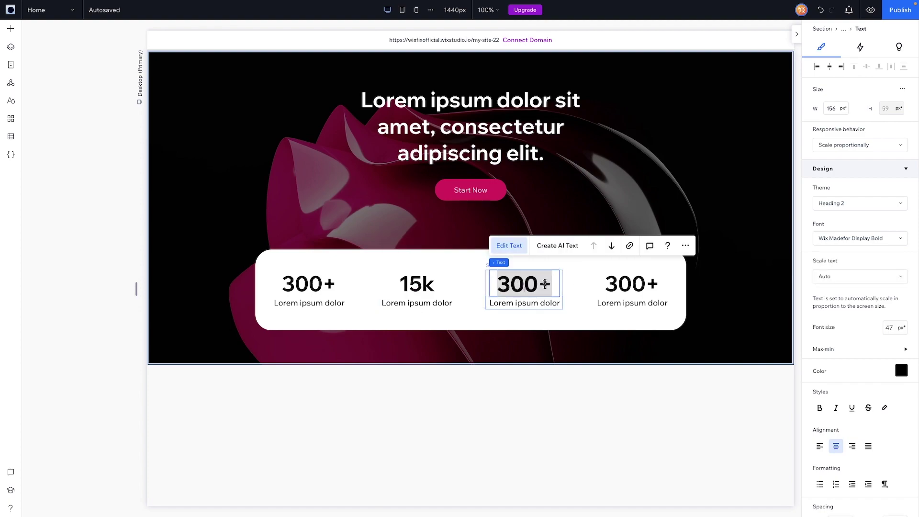
pyautogui.write('89%')
pyautogui.doubleClick(627, 284)
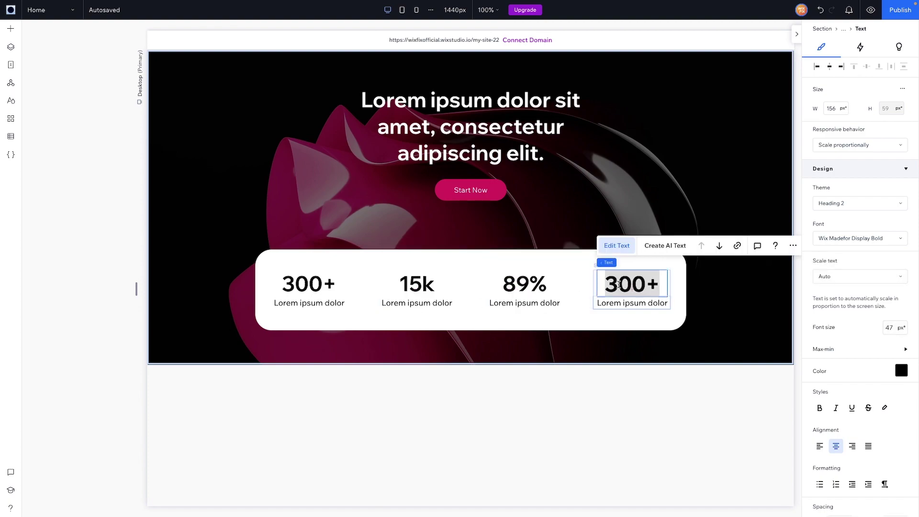
pyautogui.write('134')
pyautogui.moveTo(476, 260); pyautogui.dragTo(475, 247)
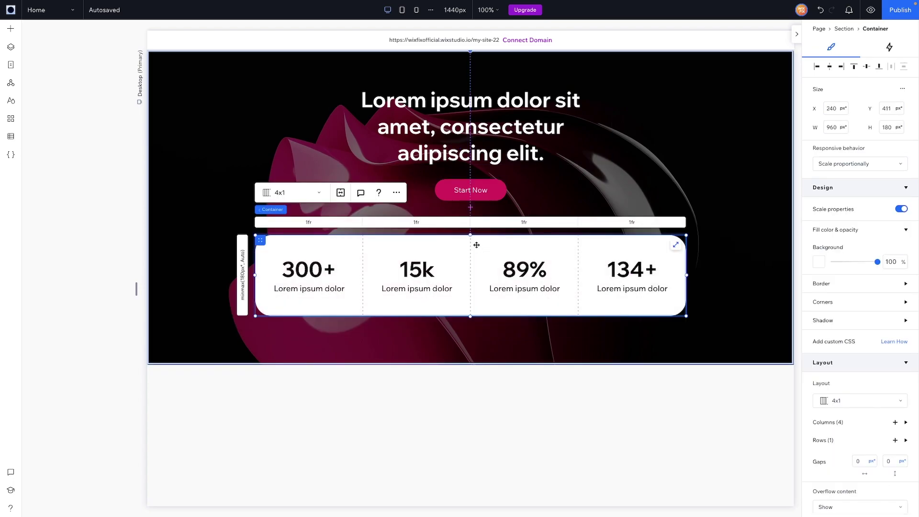
# Stack the headline, Start Now button and stats bar, centre vertically, and preview at tablet and mobile
pyautogui.keyDown('shift'); pyautogui.click(464, 133); pyautogui.keyUp('shift')
pyautogui.keyDown('shift'); pyautogui.click(472, 189); pyautogui.keyUp('shift')
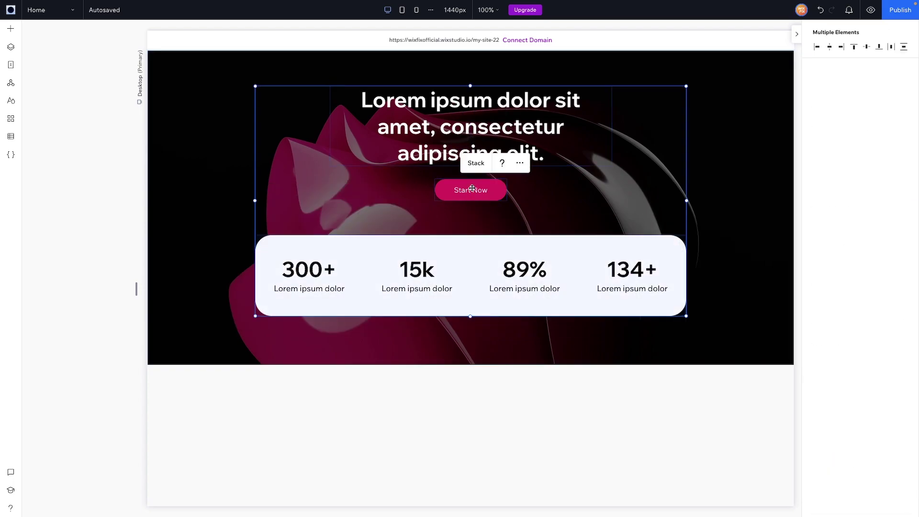
pyautogui.click(476, 163)
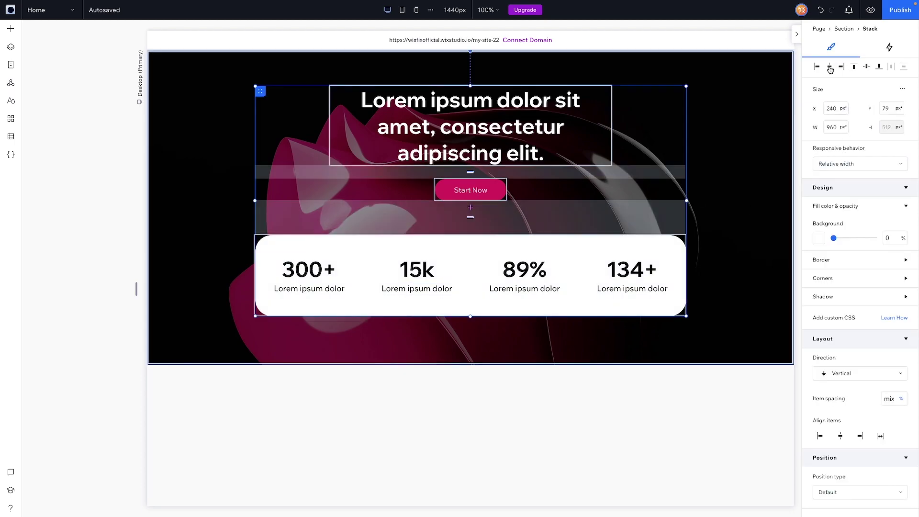
pyautogui.click(867, 69)
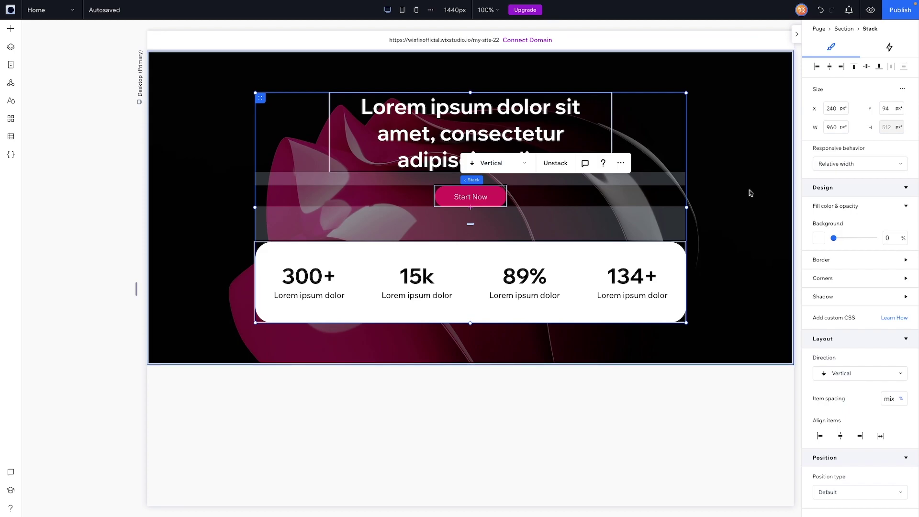
pyautogui.click(402, 10)
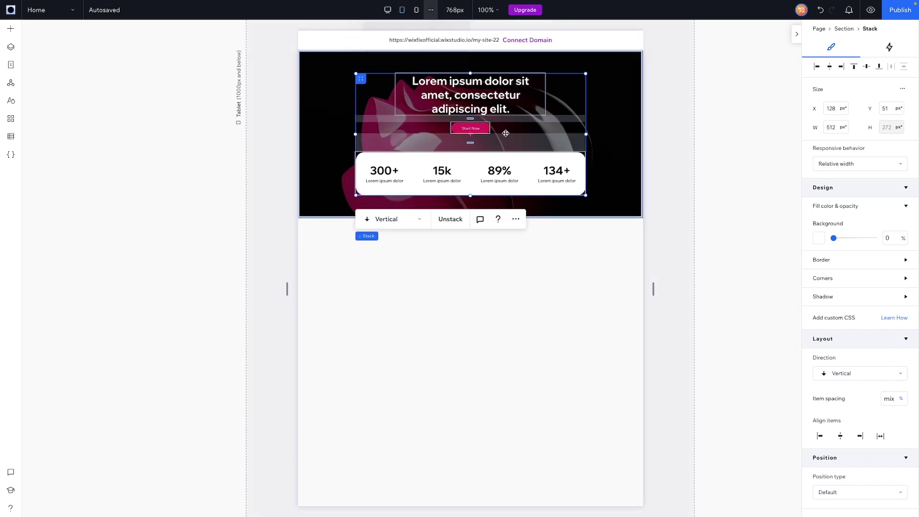
pyautogui.click(416, 12)
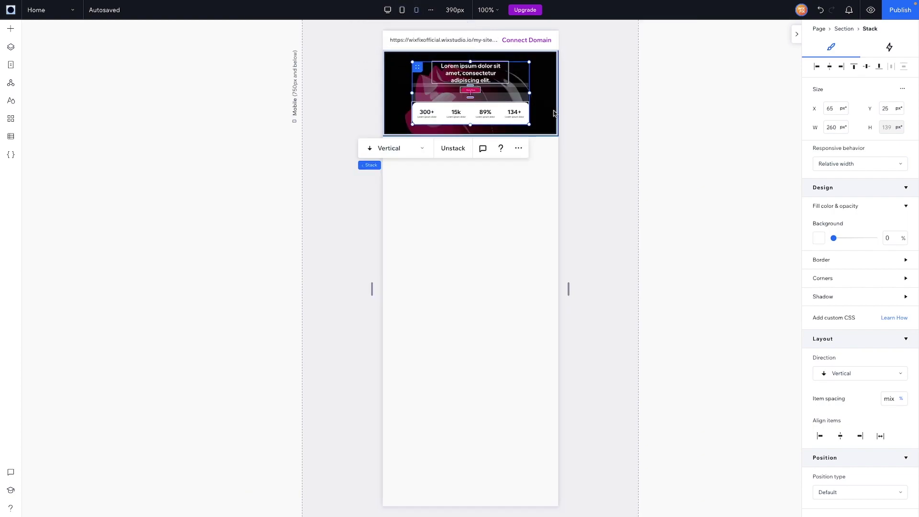
# Return to the 1440px desktop view, select the whole hero section and open Responsive AI
pyautogui.click(387, 11)
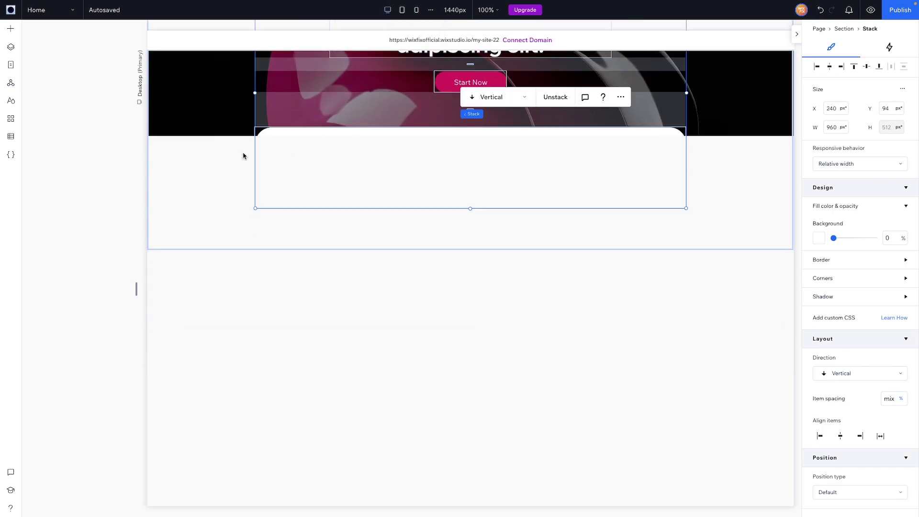
pyautogui.click(202, 151)
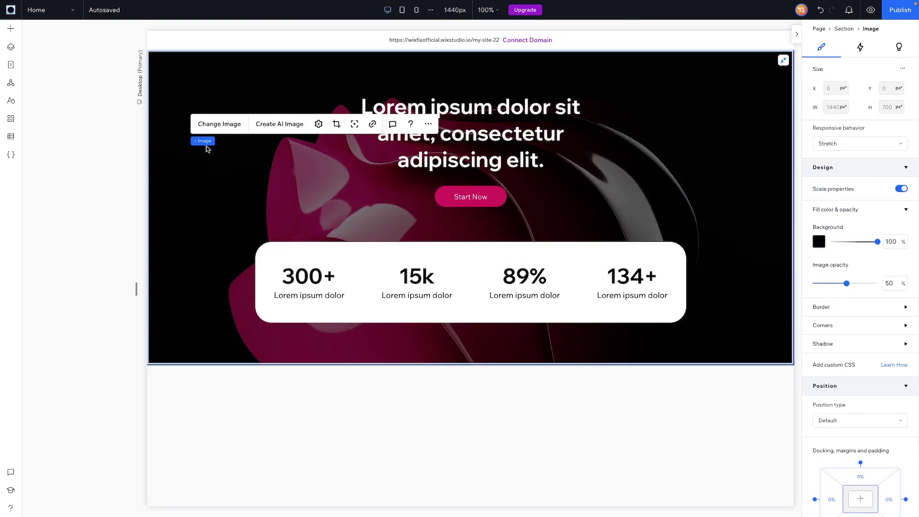
pyautogui.click(203, 142)
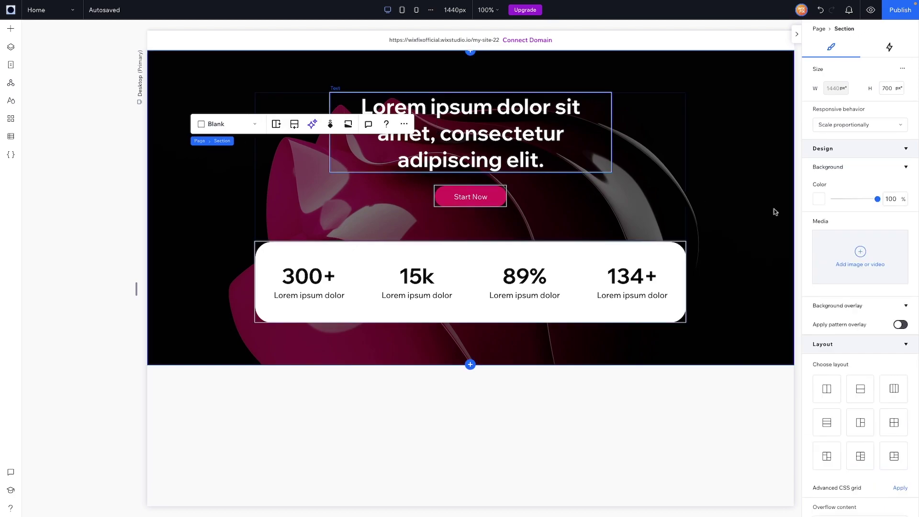
pyautogui.click(313, 125)
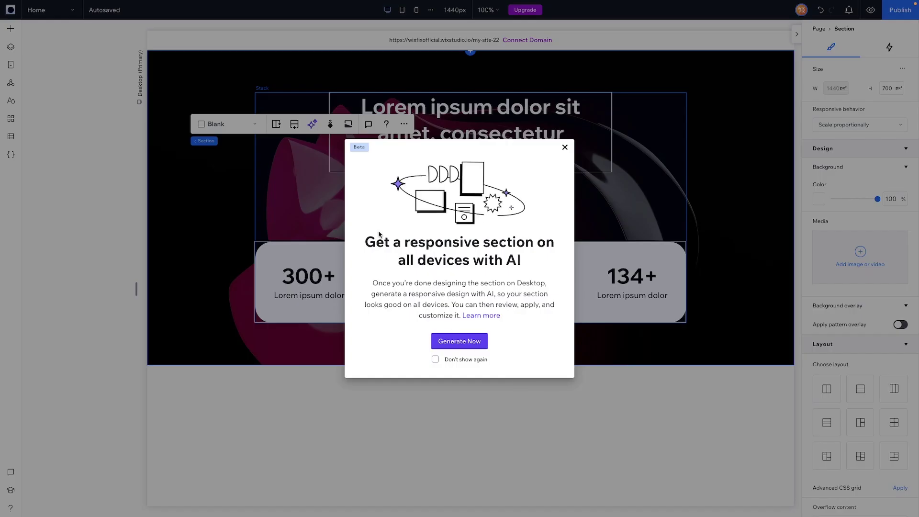
# Generate the AI responsive hero and narrow the preview from tablet down to mobile width
pyautogui.click(457, 341)
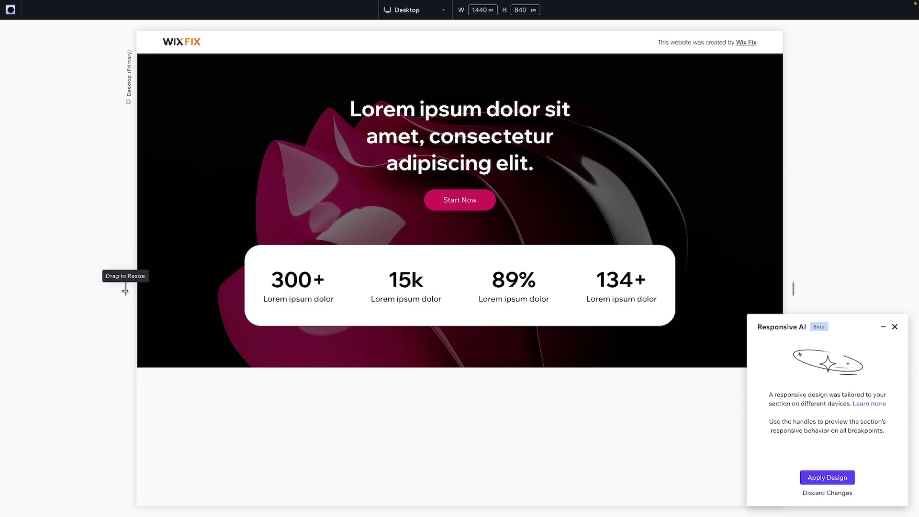
pyautogui.moveTo(125, 291); pyautogui.dragTo(256, 265)
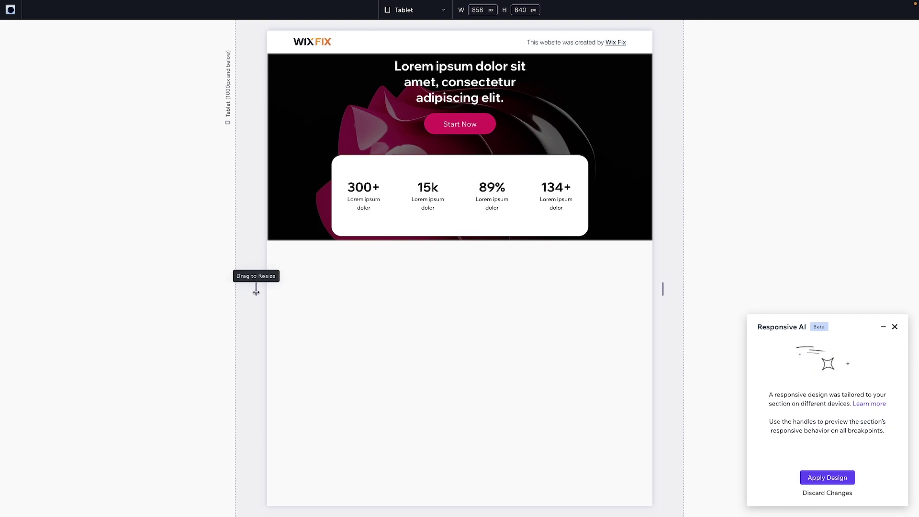
pyautogui.moveTo(256, 292); pyautogui.dragTo(321, 284)
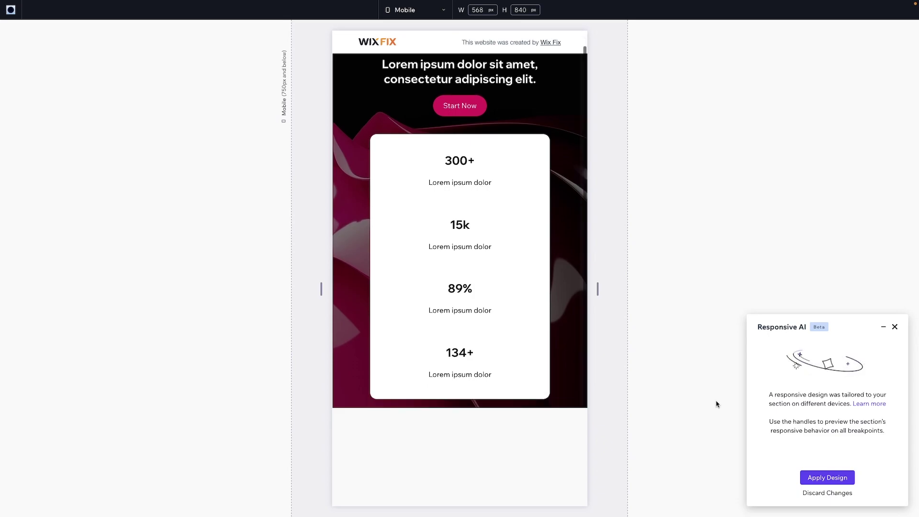
# Apply the AI design and lower the mobile stats container's background opacity to about 85%
pyautogui.click(837, 478)
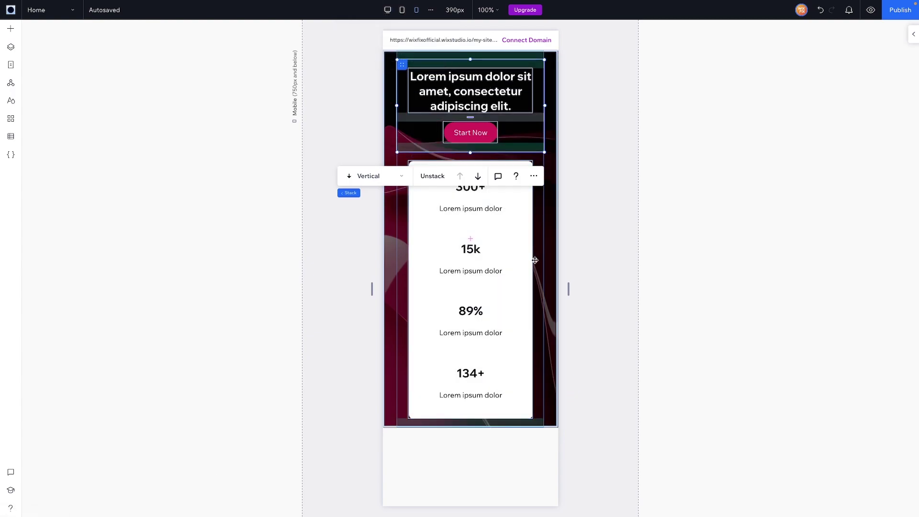
pyautogui.click(525, 226)
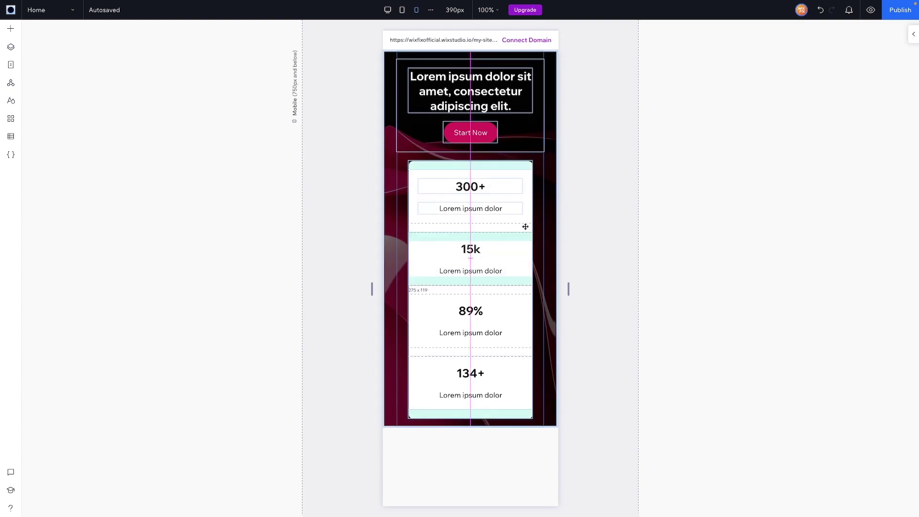
pyautogui.moveTo(374, 229)
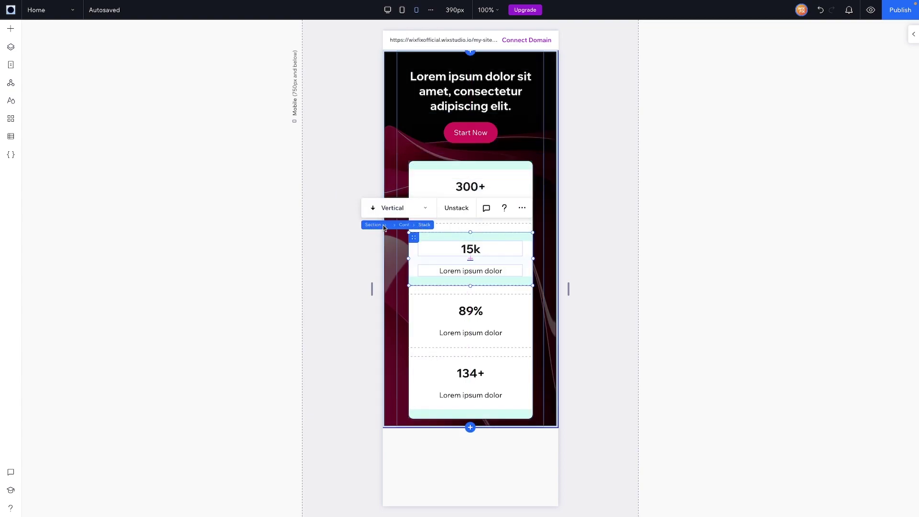
pyautogui.click(403, 226)
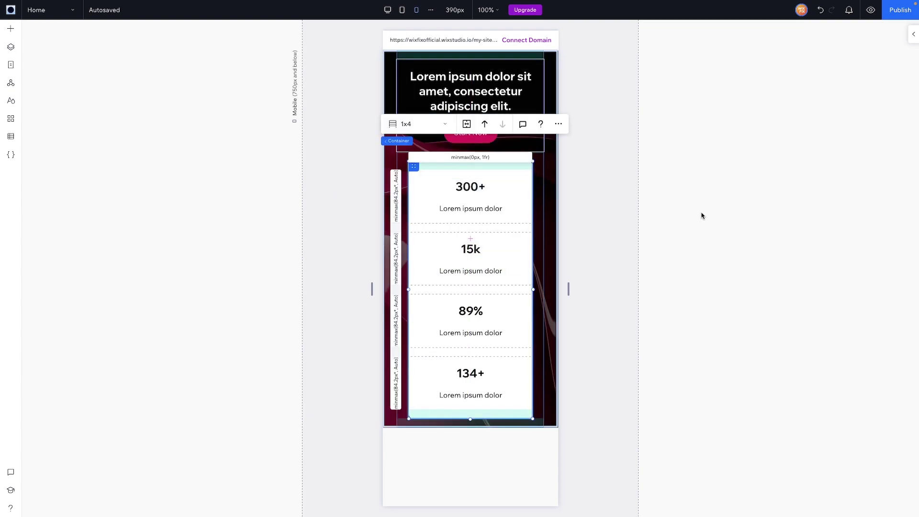
pyautogui.click(913, 31)
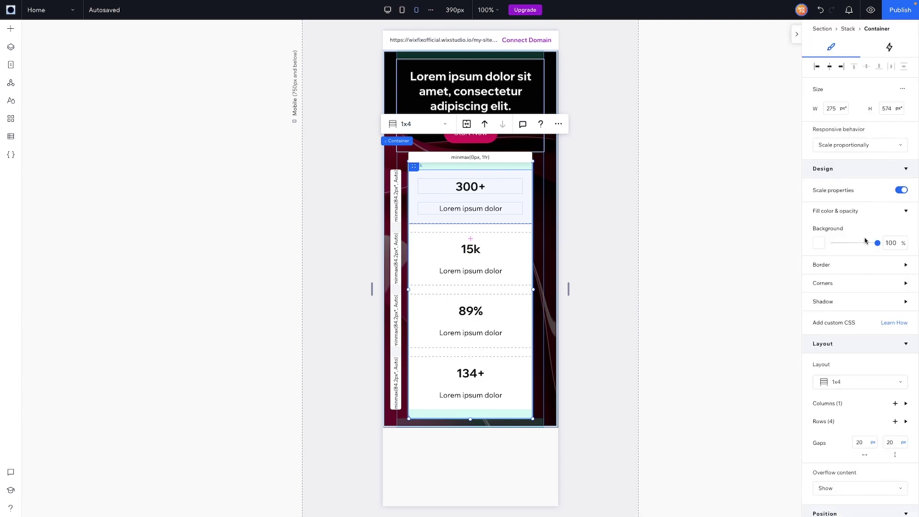
pyautogui.click(870, 245)
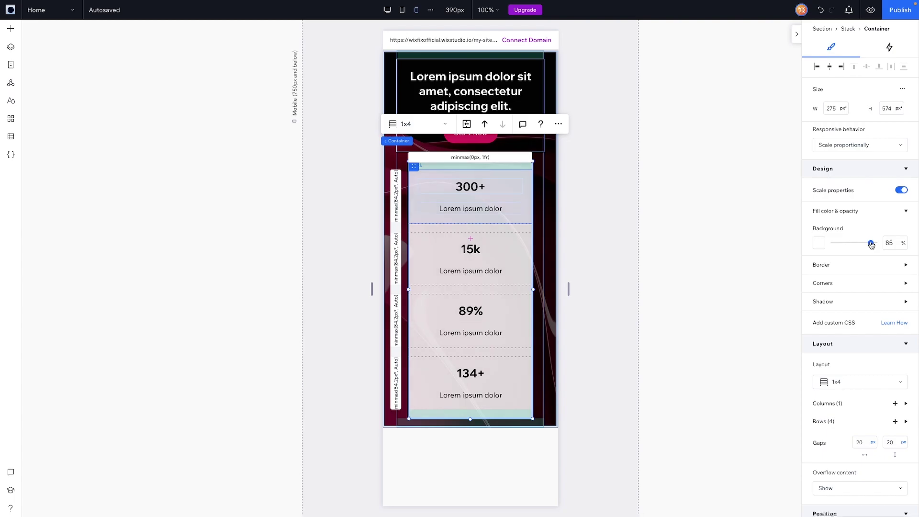
pyautogui.click(681, 201)
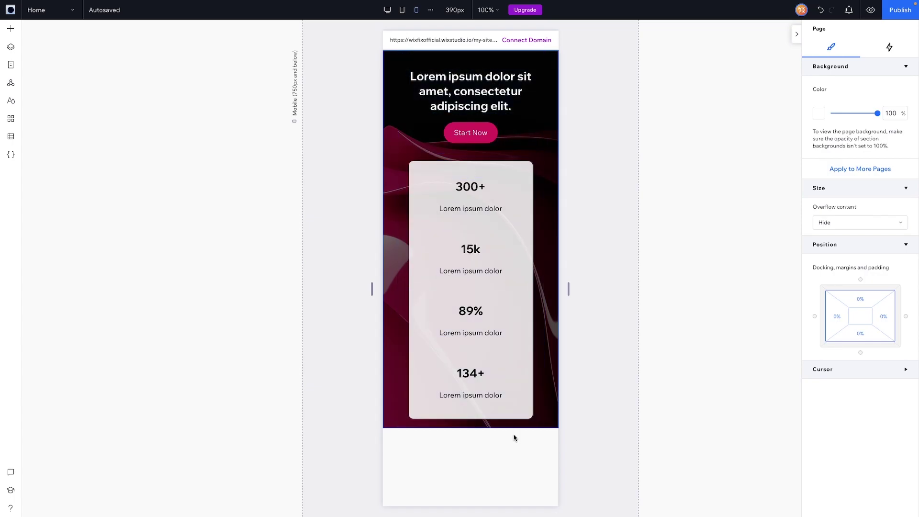
# Drag the hero section's bottom edge down to make it 893px tall
pyautogui.click(540, 415)
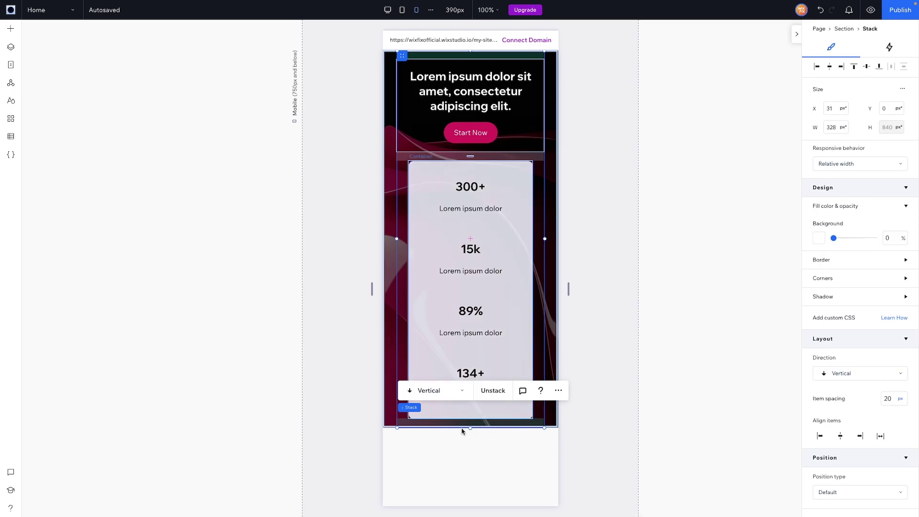
pyautogui.click(554, 425)
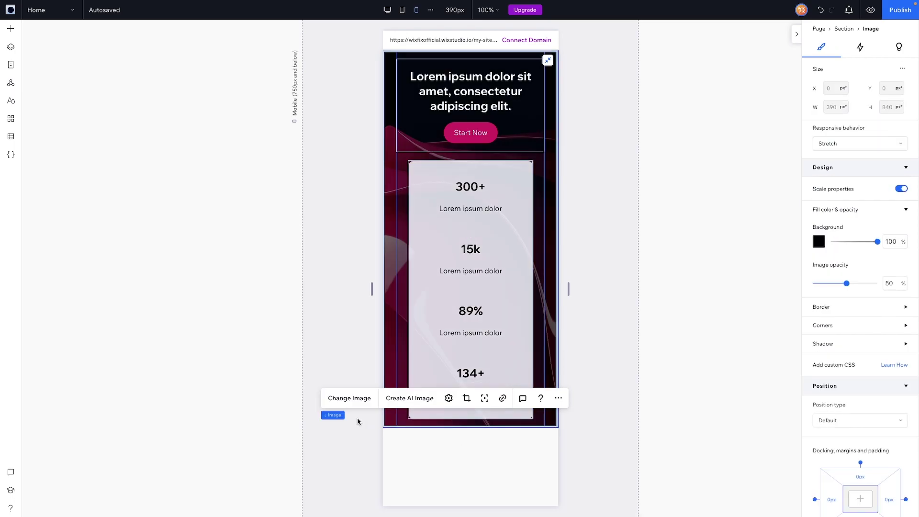
pyautogui.click(332, 415)
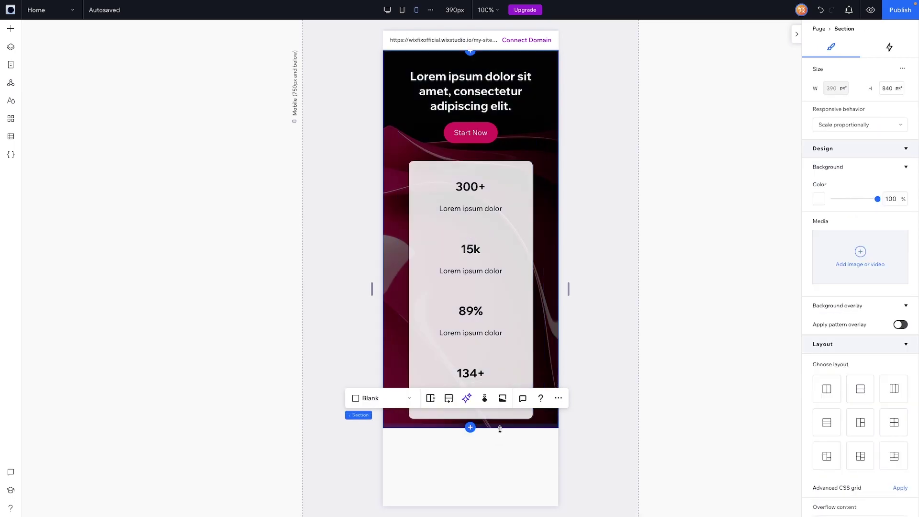
pyautogui.moveTo(500, 428); pyautogui.dragTo(499, 454)
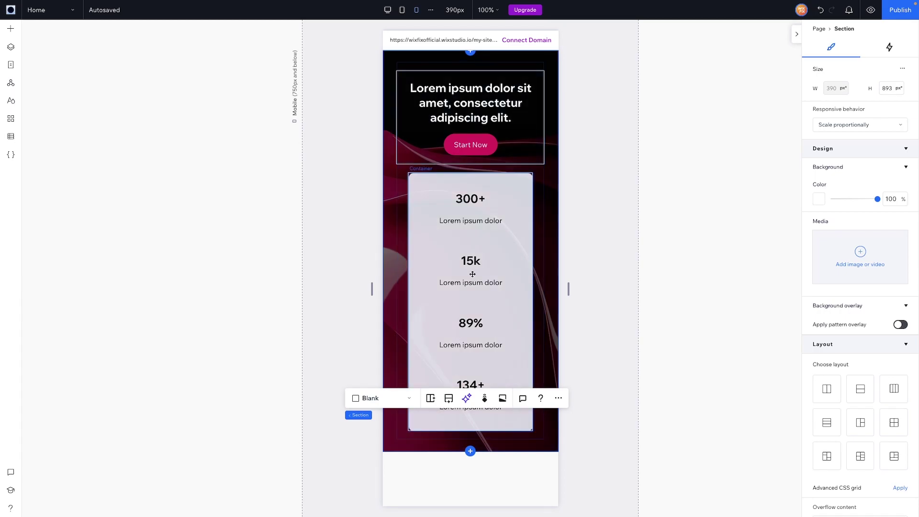
# On tablet, give the hero content stack a 10% top margin and 5% bottom margin
pyautogui.click(402, 10)
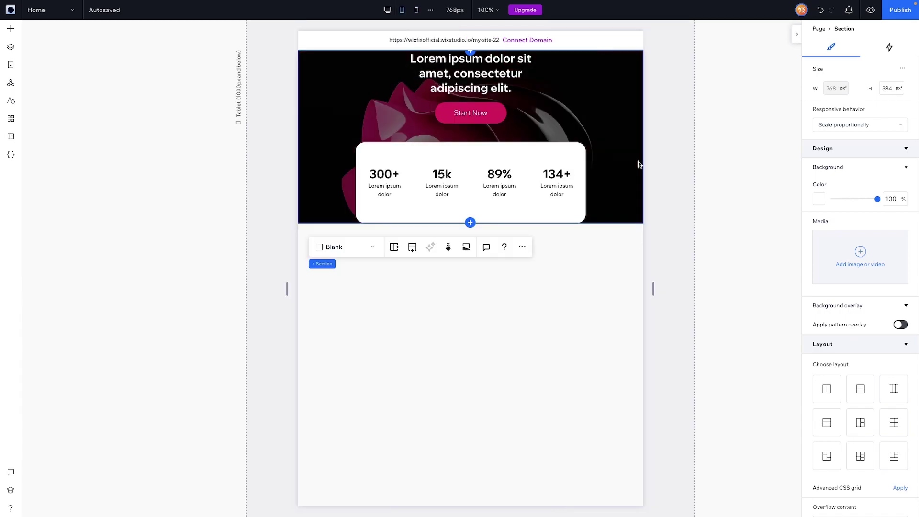
pyautogui.click(366, 116)
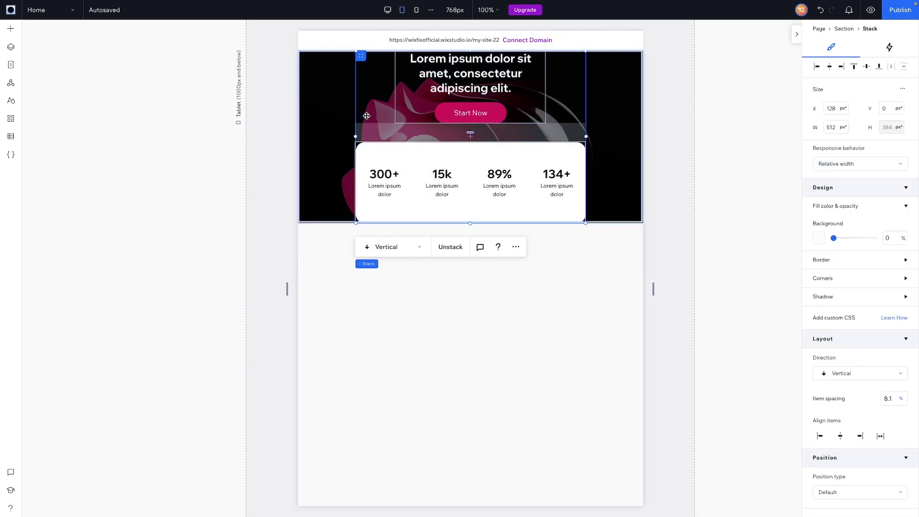
pyautogui.scroll(-4, 866, 375)
pyautogui.click(864, 374)
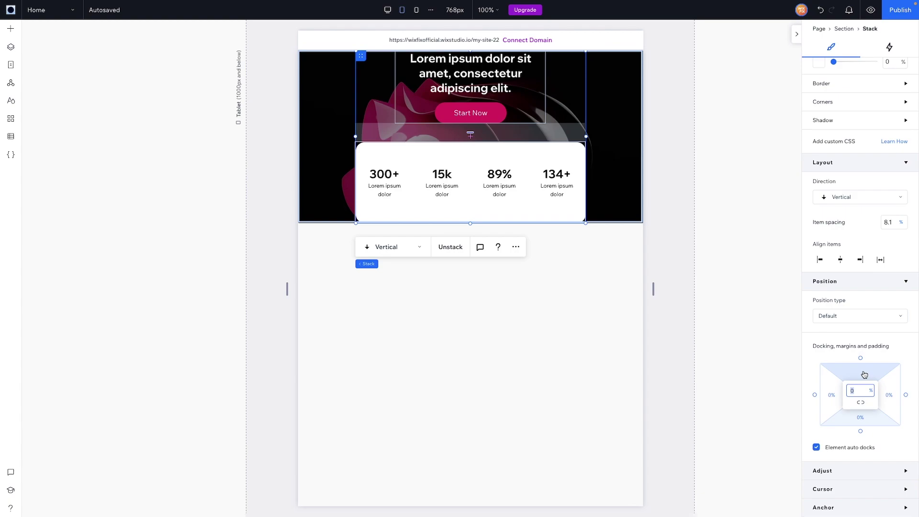
pyautogui.write('10')
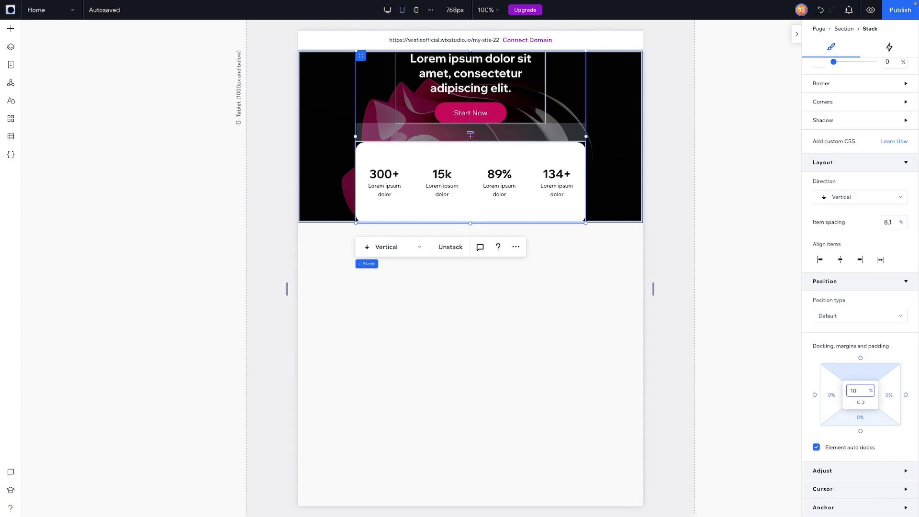
pyautogui.press('Return')
pyautogui.click(861, 421)
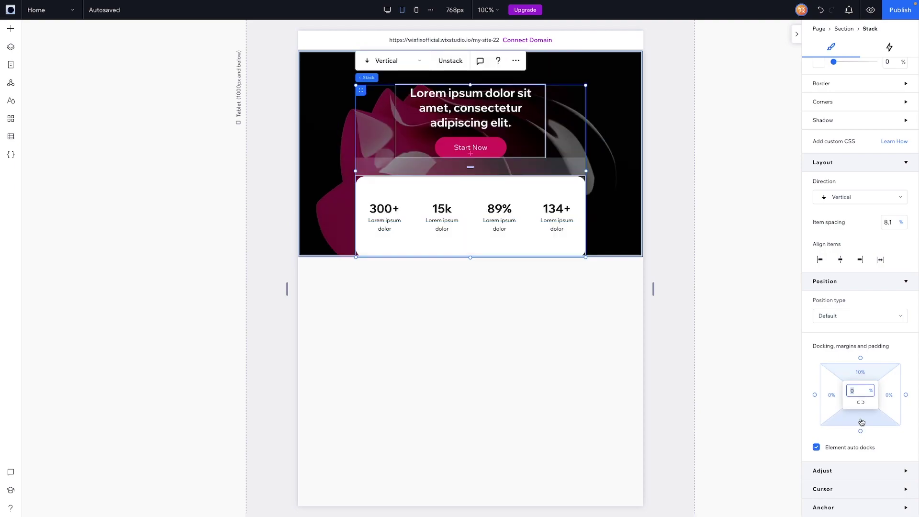
pyautogui.write('10')
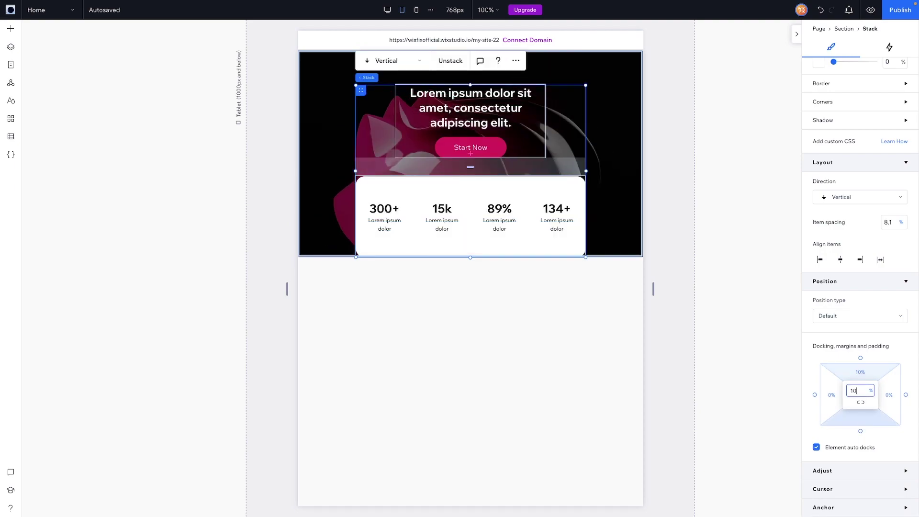
pyautogui.press('Return')
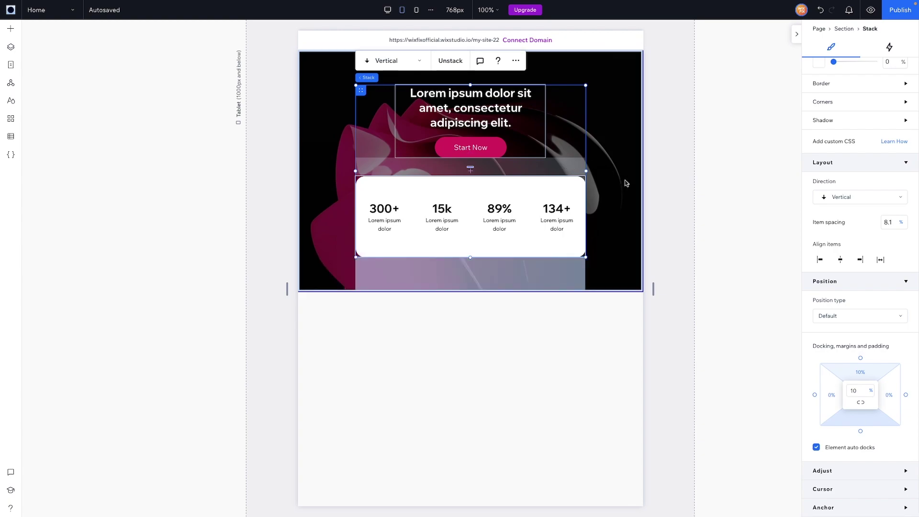
pyautogui.click(859, 390)
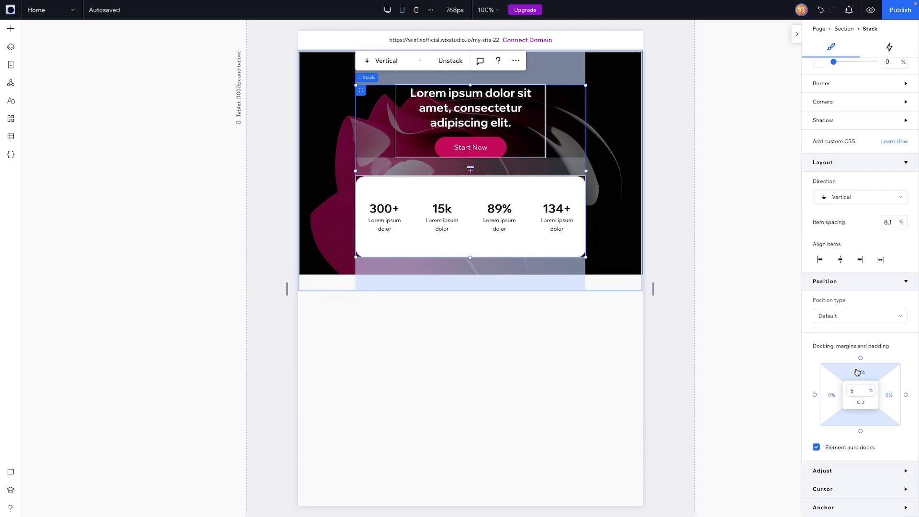
pyautogui.press('Return')
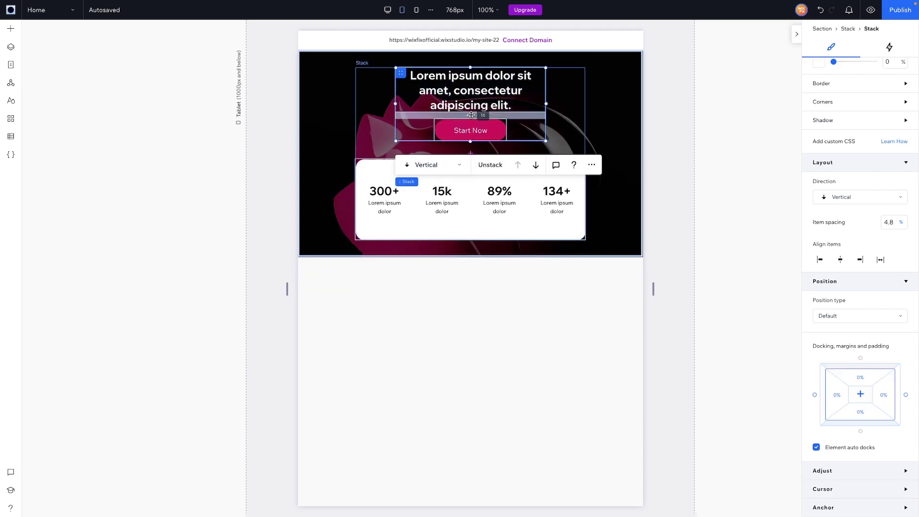
# Widen the headline to 413 px so it wraps to two lines, and re-centre it
pyautogui.click(500, 92)
pyautogui.moveTo(545, 90); pyautogui.dragTo(580, 91)
pyautogui.moveTo(511, 86); pyautogui.dragTo(494, 86)
# Set the tablet stats grid's row minimum height to 100px
pyautogui.click(620, 114)
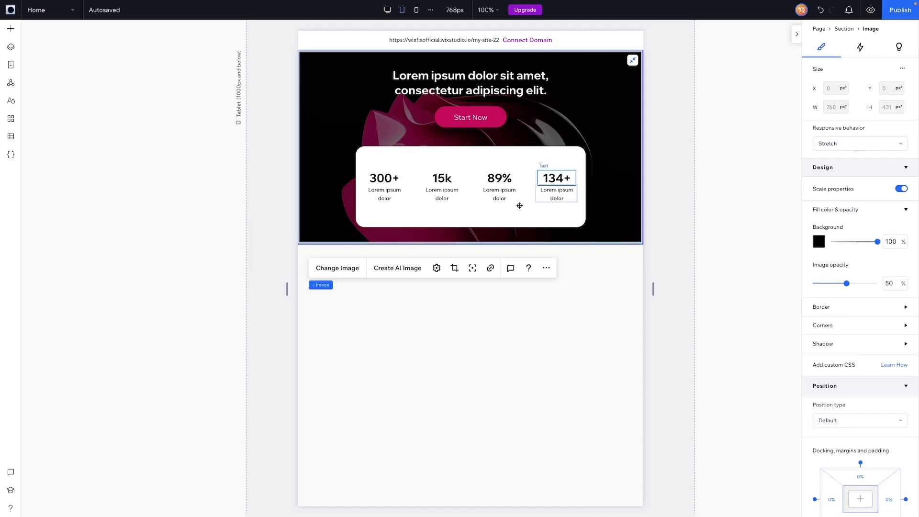
pyautogui.click(508, 215)
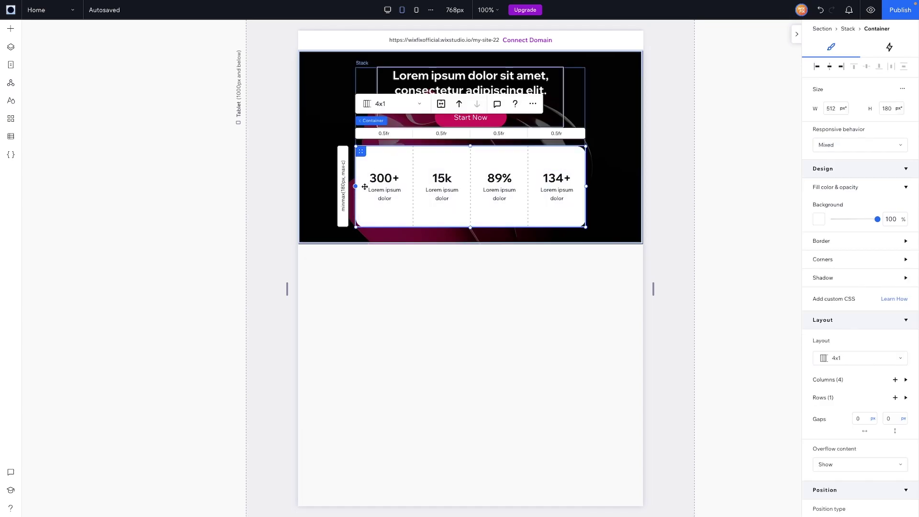
pyautogui.click(343, 195)
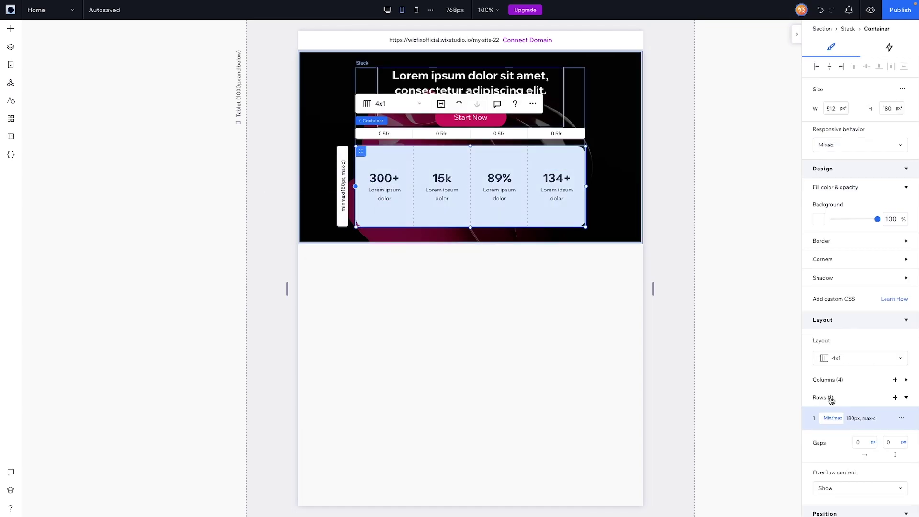
pyautogui.click(851, 418)
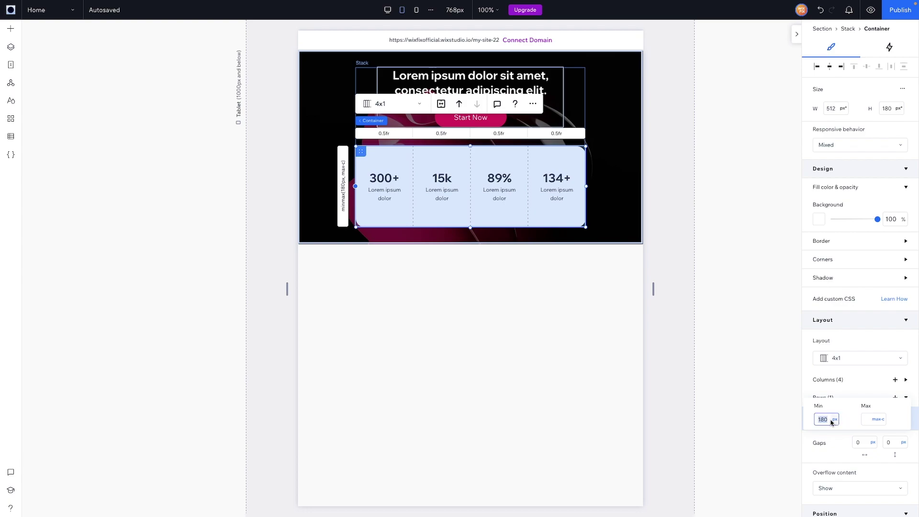
pyautogui.write('100')
pyautogui.press('Return')
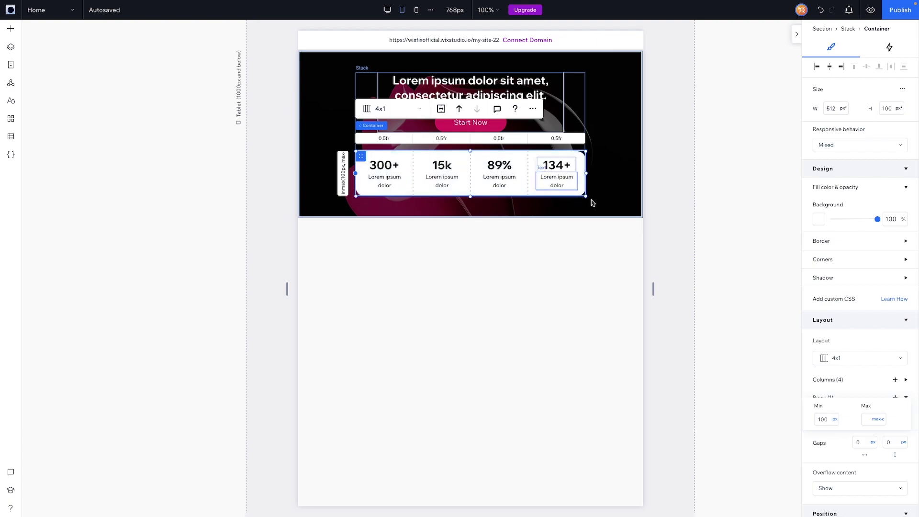
# Set the stats container's background opacity to 90%
pyautogui.click(889, 220)
pyautogui.write('90')
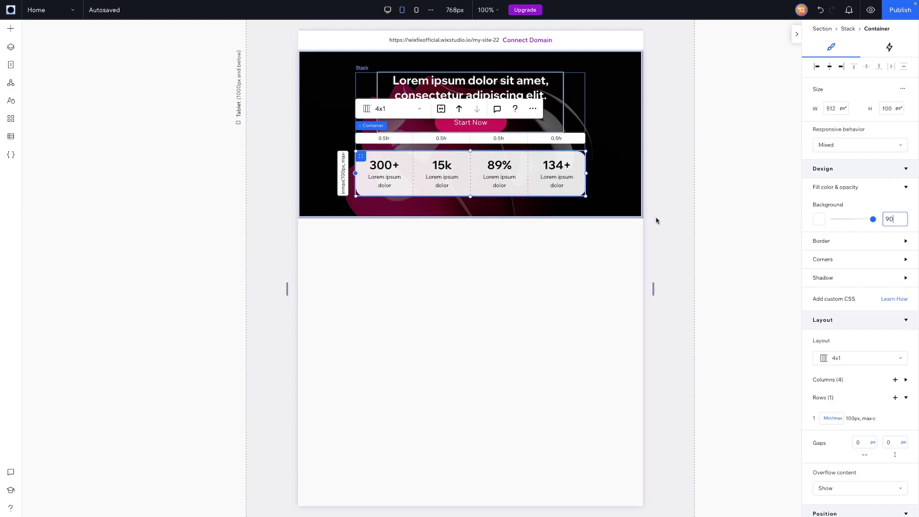
pyautogui.press('Return')
pyautogui.click(704, 200)
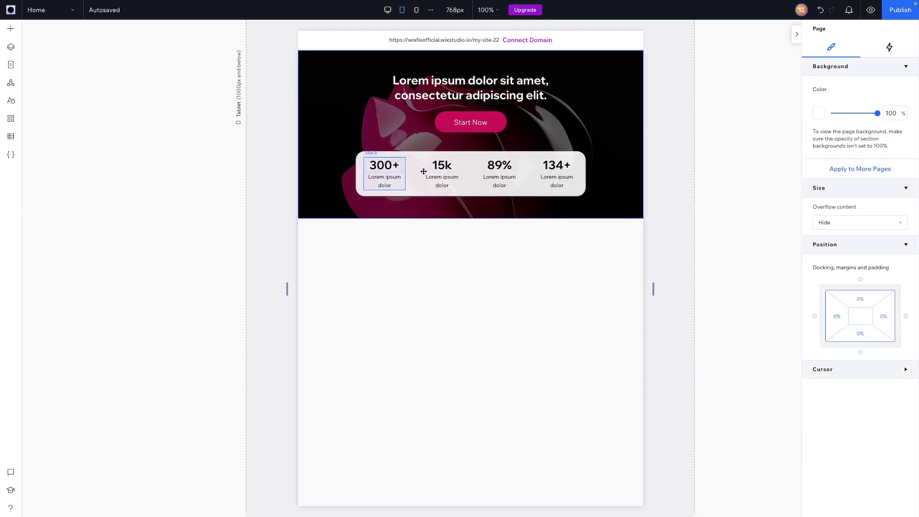
# On desktop, size the stats row at 12.5 vw and narrow the canvas to test scaling
pyautogui.click(388, 10)
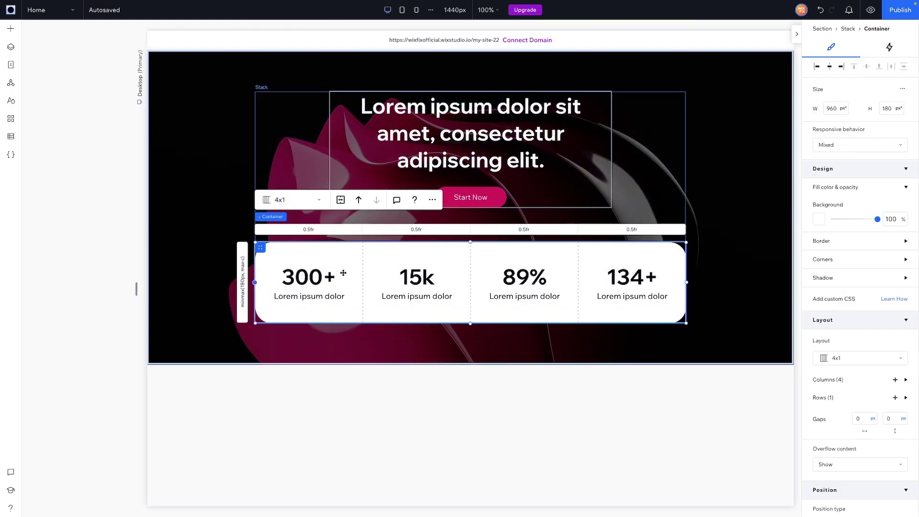
pyautogui.click(260, 274)
pyautogui.click(831, 398)
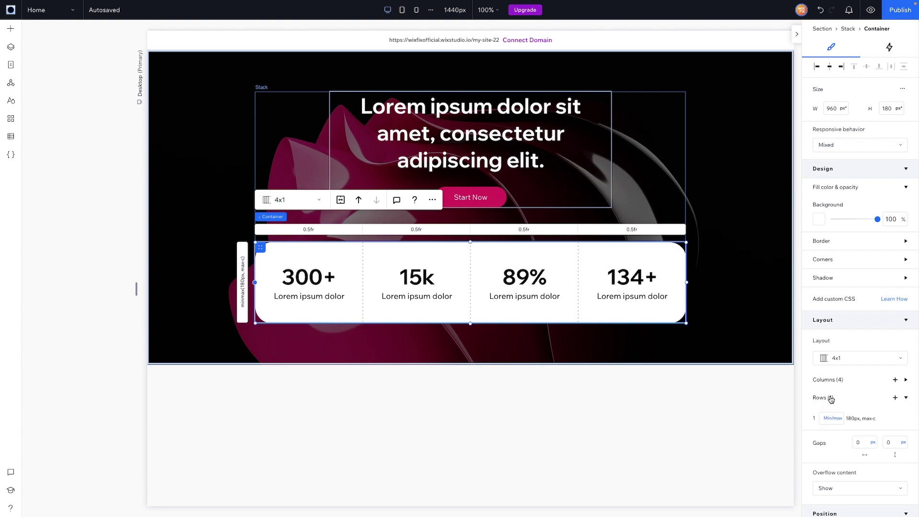
pyautogui.click(838, 419)
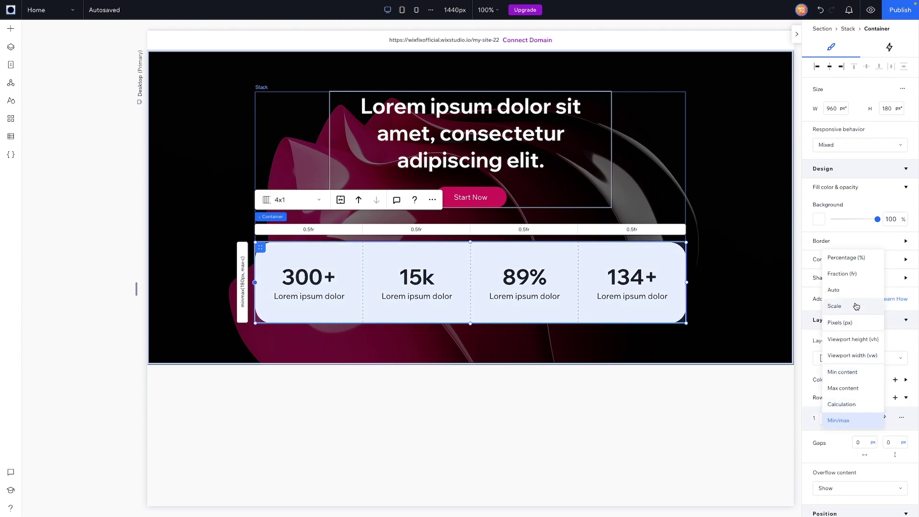
pyautogui.click(858, 355)
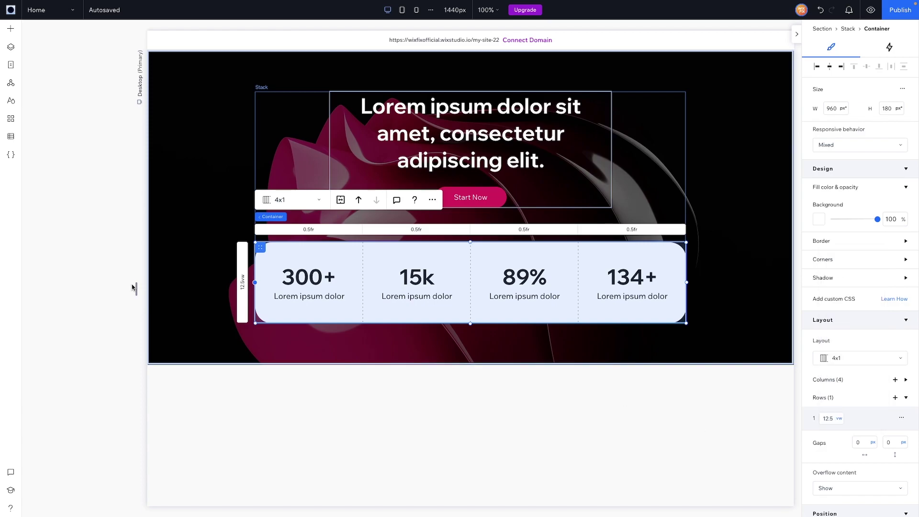
pyautogui.moveTo(136, 287); pyautogui.dragTo(220, 289)
pyautogui.click(505, 262)
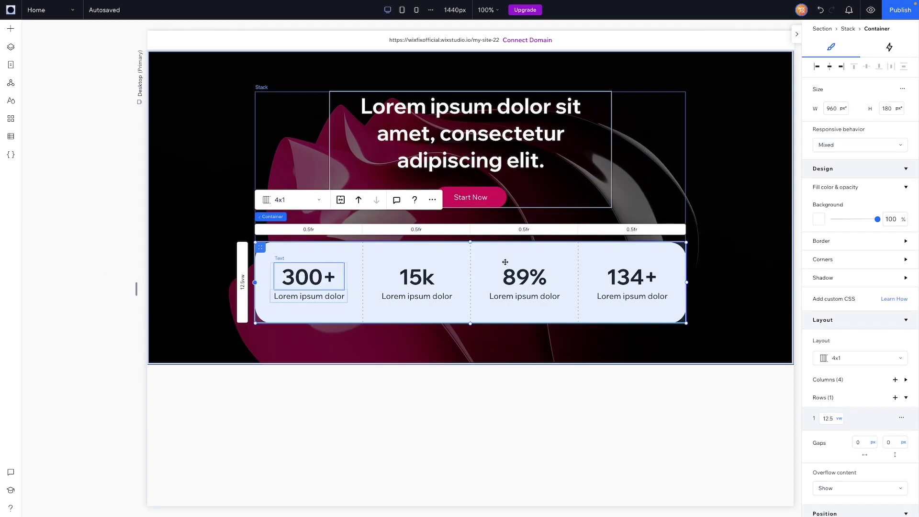